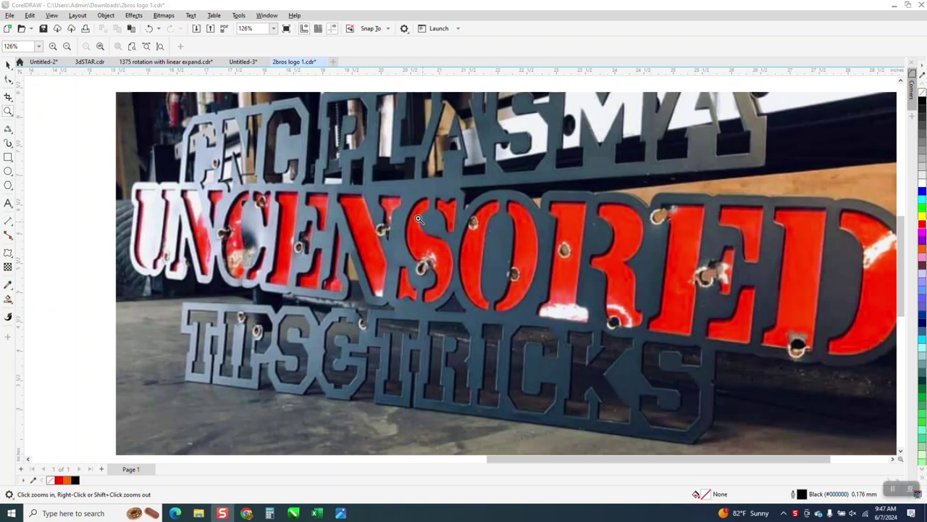
Zoom in on the red logo letters and select the logo curve to inspect its nodes
left_click_drag(380, 177, 725, 344)
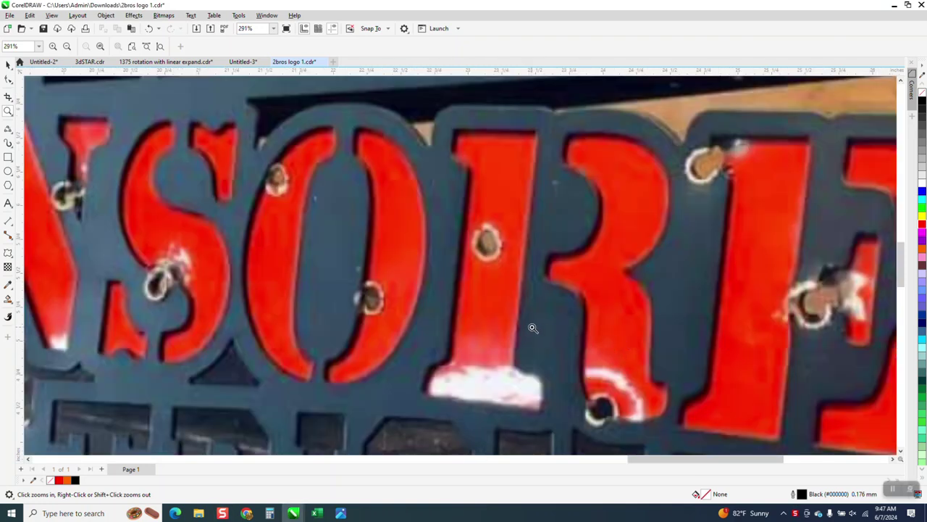
scroll(532, 327, "down", 2)
scroll(497, 241, "down", 2)
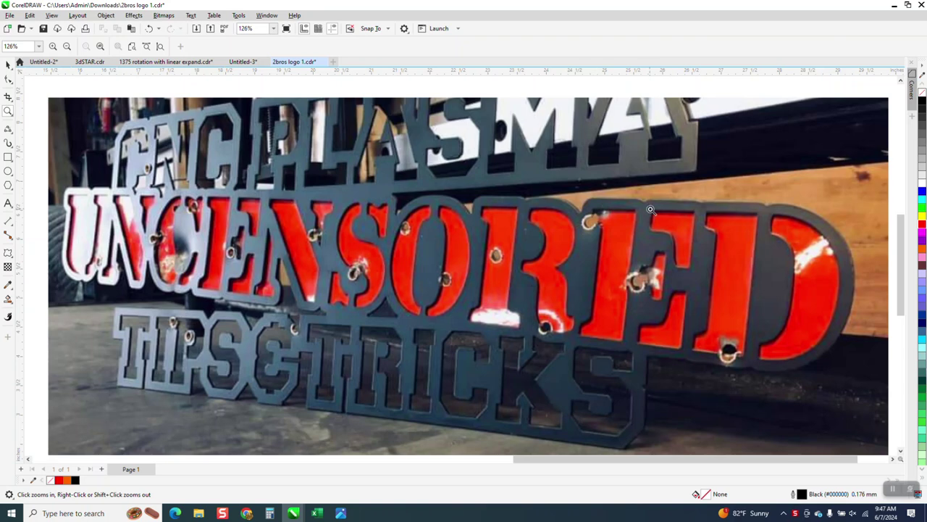
scroll(650, 233, "down", 5)
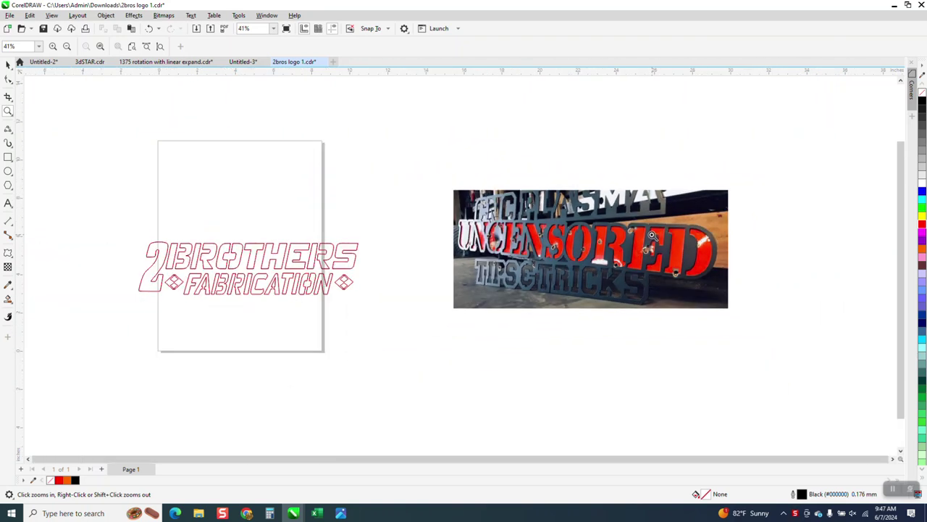
left_click_drag(396, 315, 428, 316)
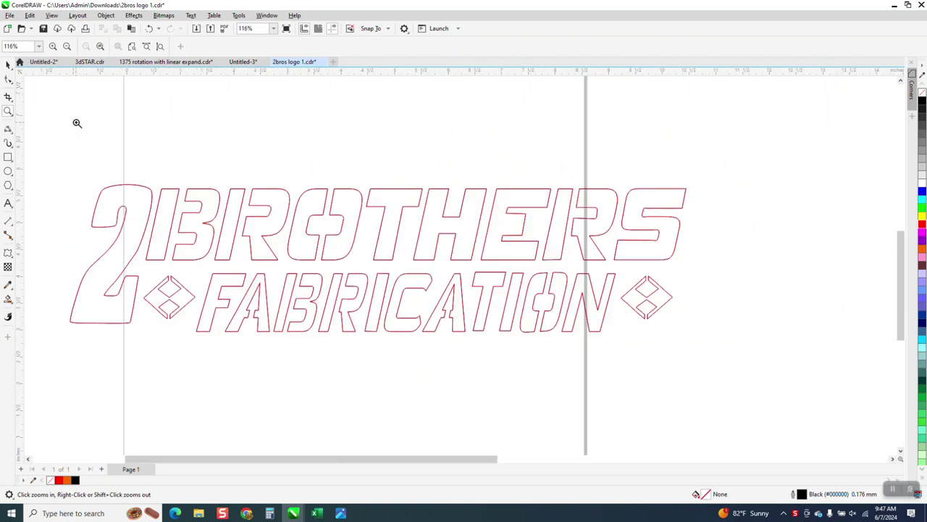
left_click(8, 64)
left_click(204, 190)
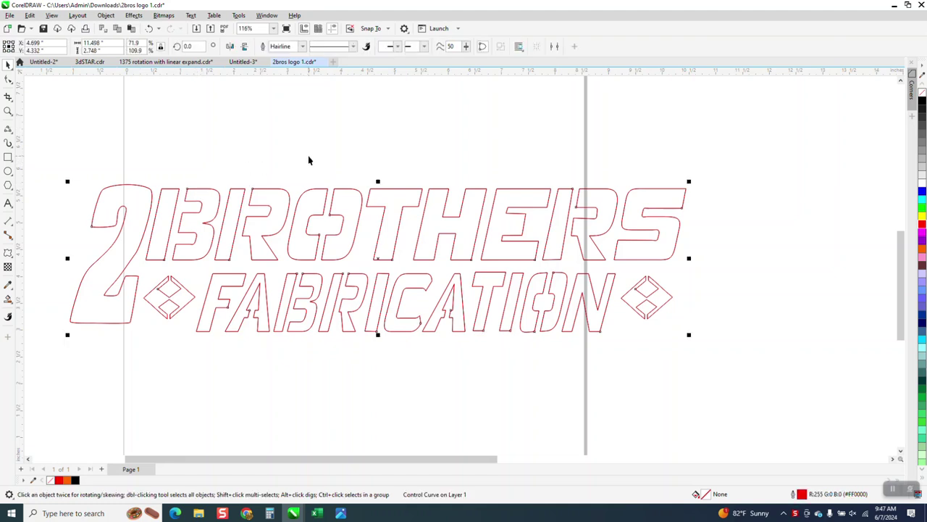
left_click(8, 80)
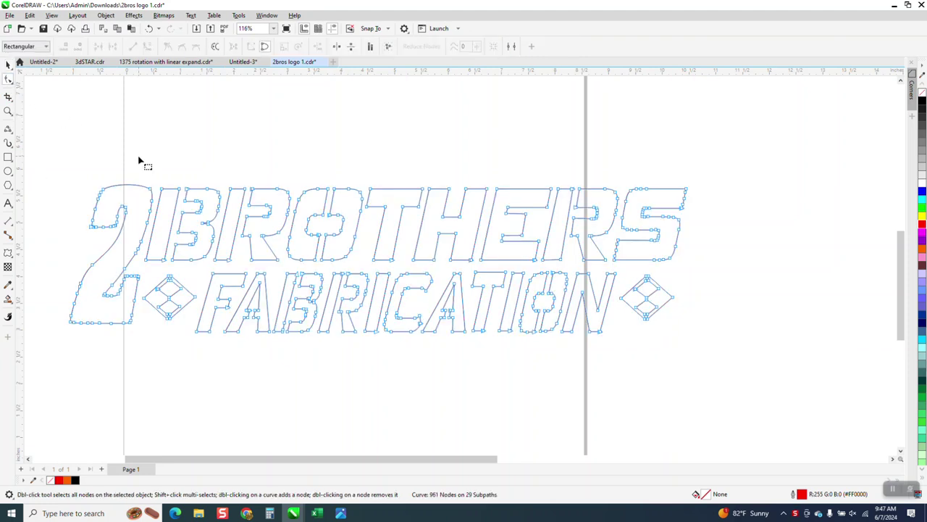
left_click_drag(50, 157, 721, 362)
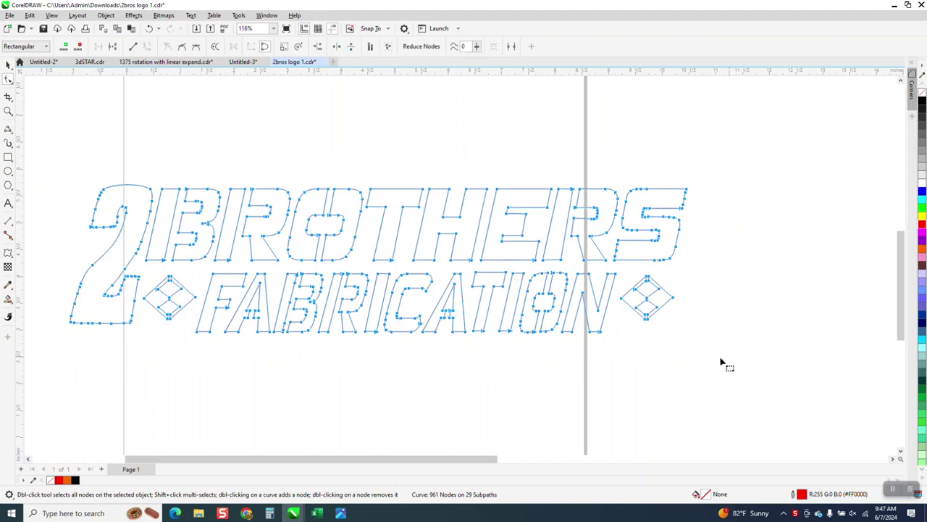
left_click(8, 111)
left_click(8, 64)
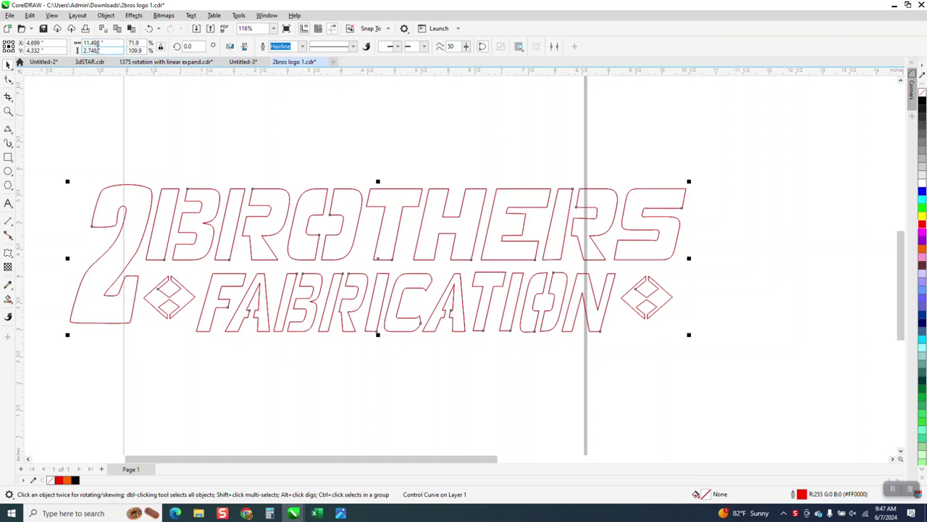
Delete surplus nodes on the 2's left edge, inner loop top and bottom edge
left_click(8, 111)
left_click_drag(79, 175, 248, 264)
left_click(8, 80)
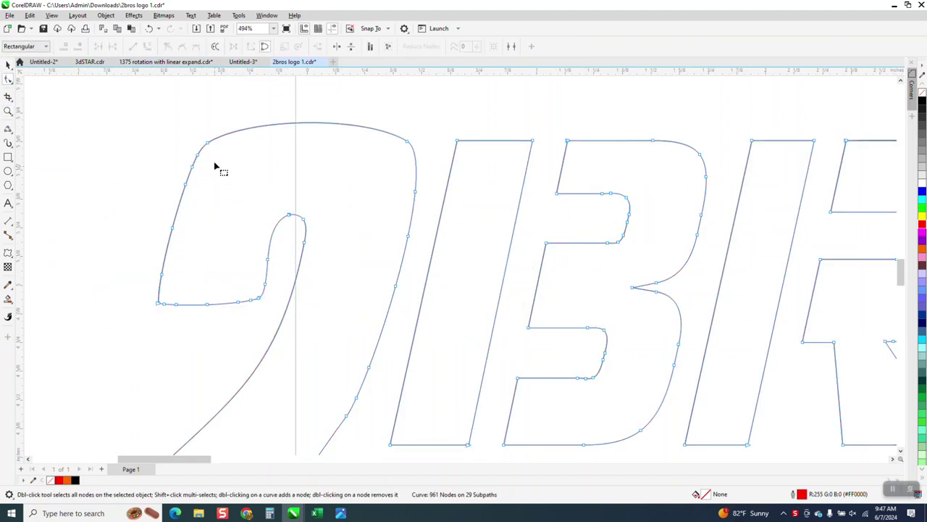
left_click_drag(213, 193, 156, 282)
key("Delete")
key("Delete")
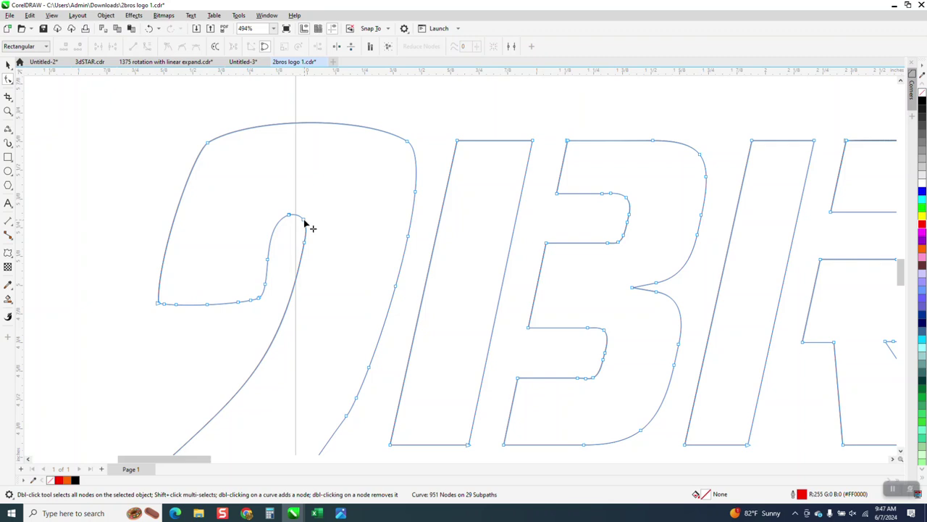
double_click(304, 222)
left_click_drag(237, 314, 190, 318)
key("Delete")
double_click(165, 304)
double_click(176, 305)
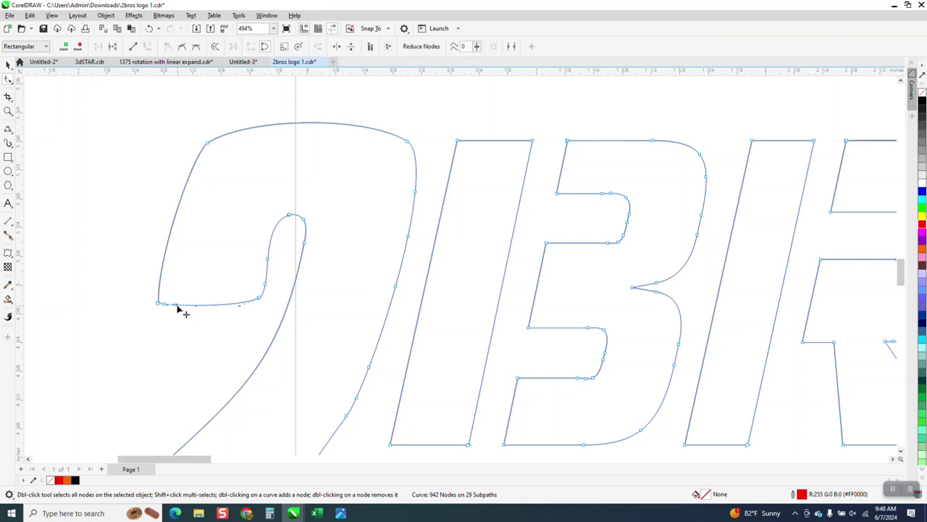
double_click(178, 305)
double_click(166, 305)
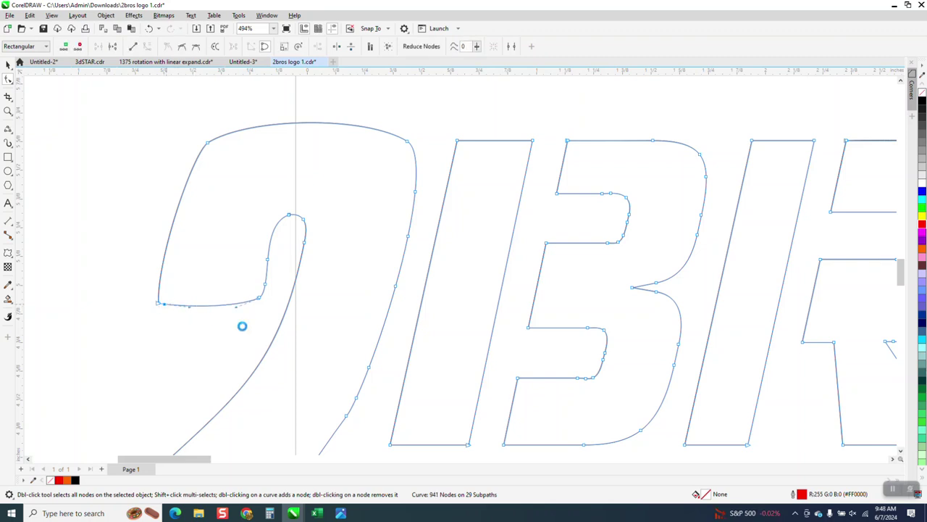
Delete the extra nodes on the 2's inner curve and right curve
left_click_drag(272, 254, 269, 301)
key("Delete")
scroll(279, 288, "down", 1)
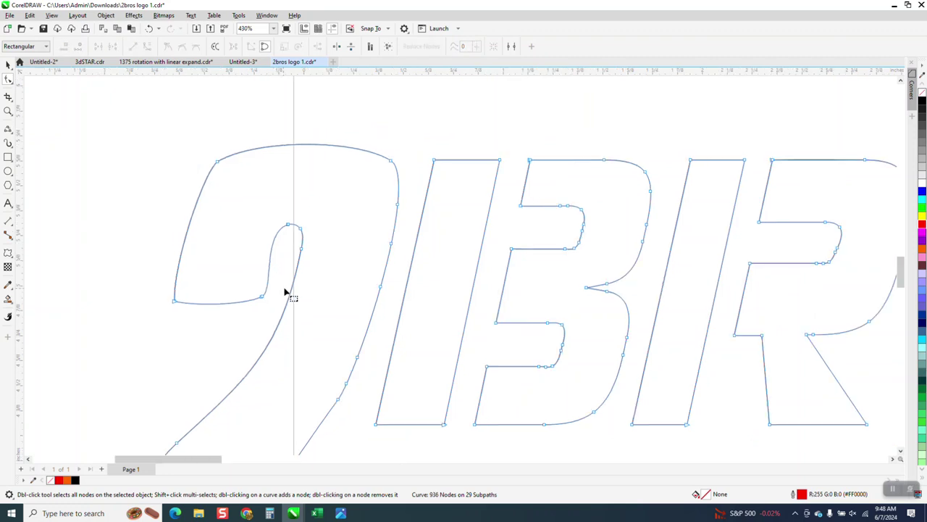
left_click(303, 230)
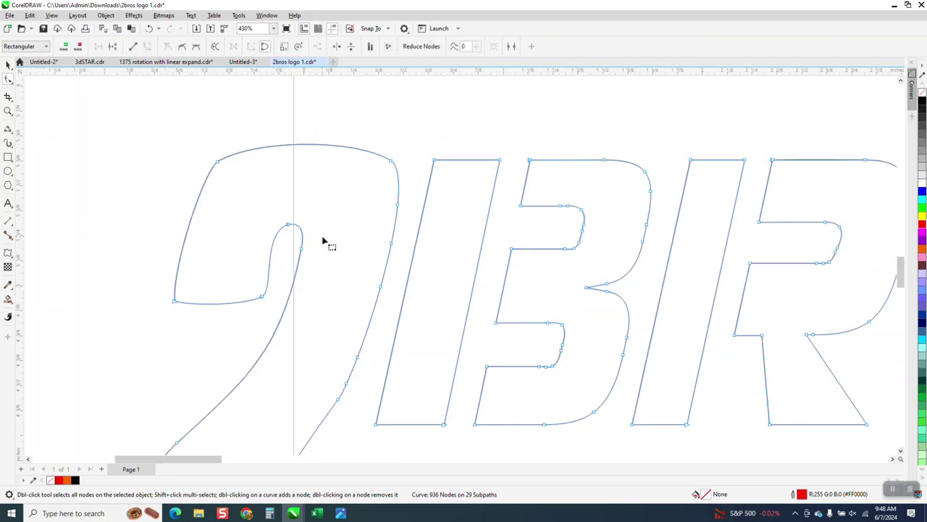
key("Delete")
double_click(379, 290)
key("Delete")
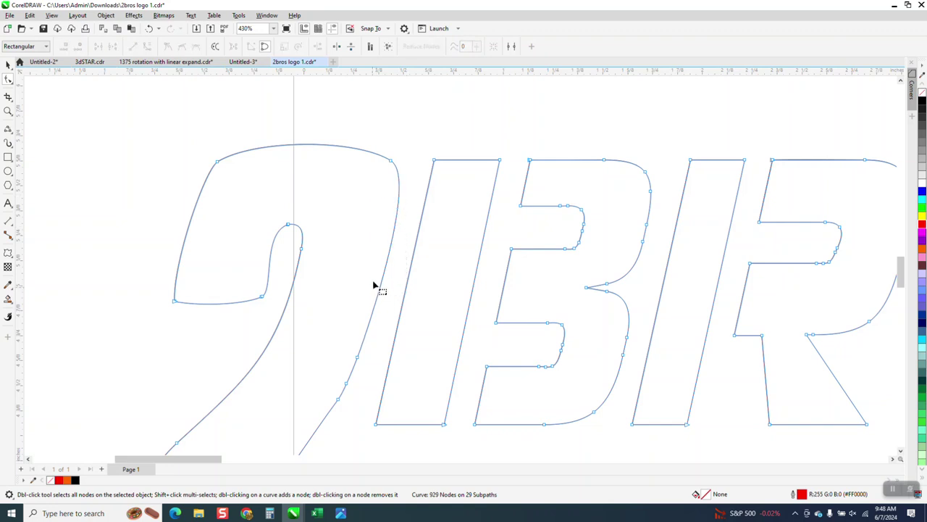
left_click(416, 249)
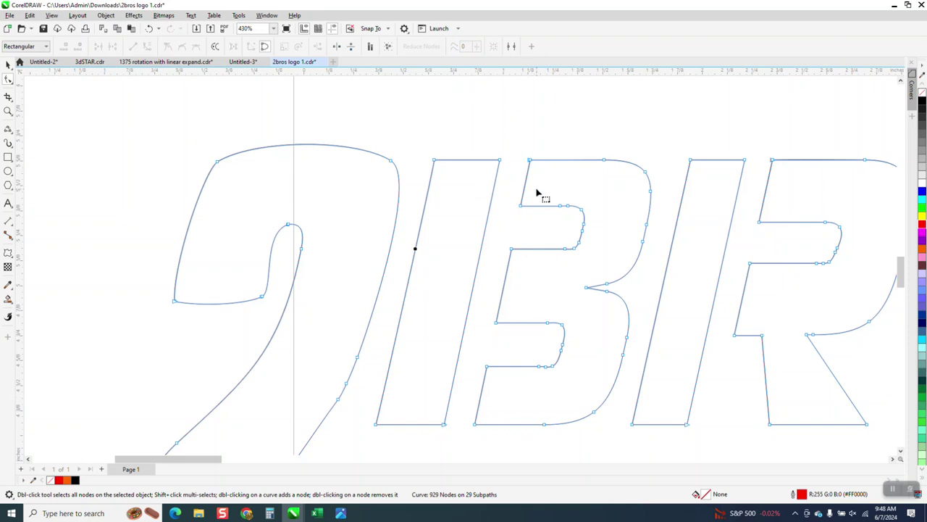
Zoom to the B and nudge the logo curve slightly upward
left_click(9, 111)
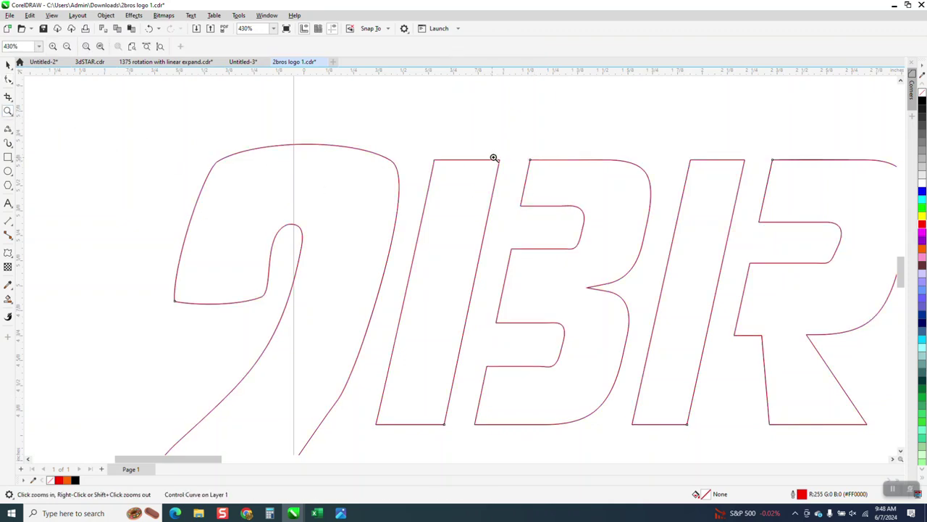
left_click_drag(504, 153, 607, 204)
left_click(7, 79)
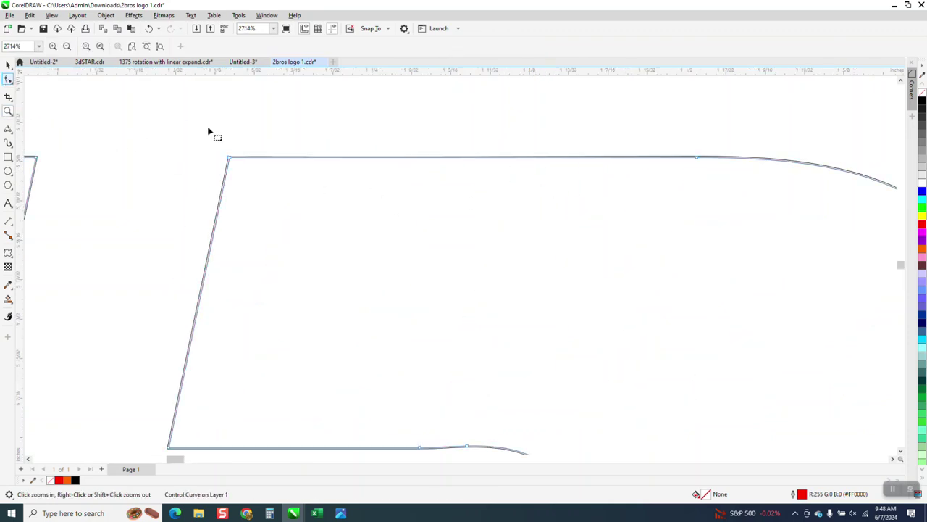
left_click(8, 111)
right_click(312, 151)
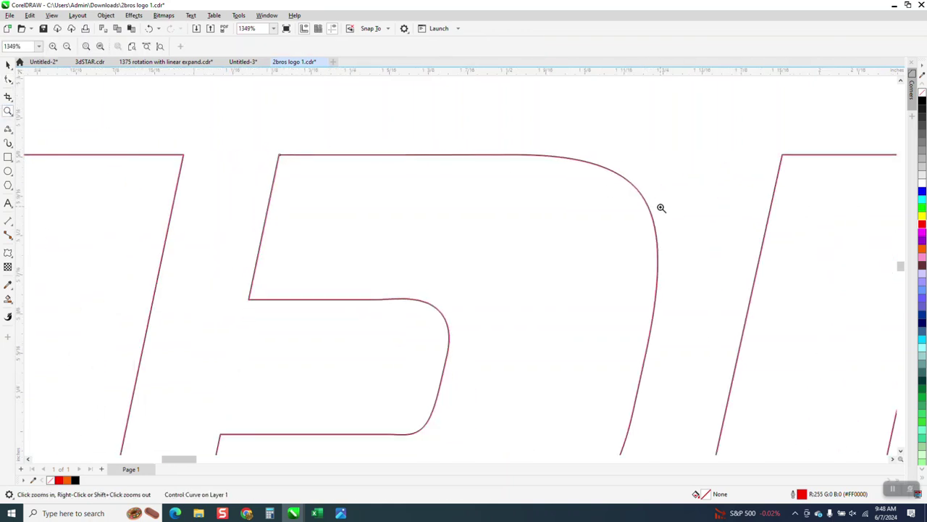
key("space")
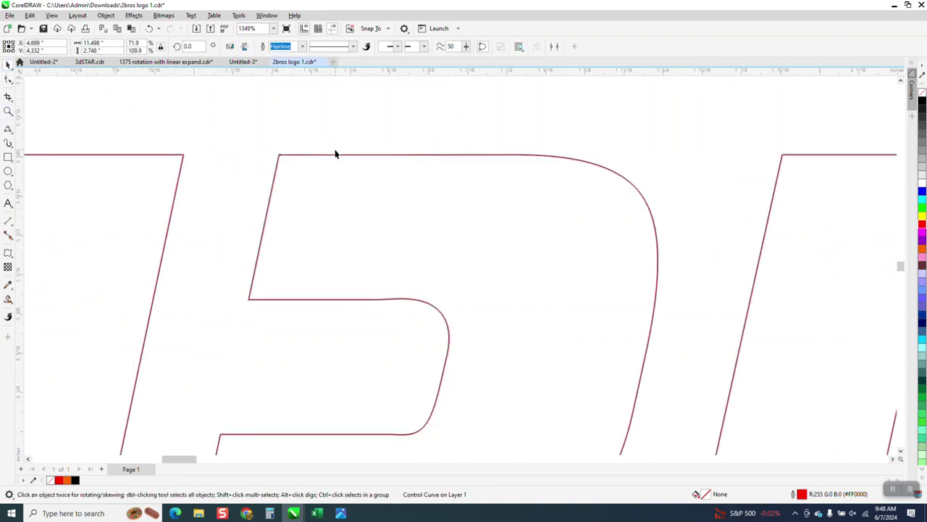
left_click_drag(337, 157, 338, 128)
left_click(8, 81)
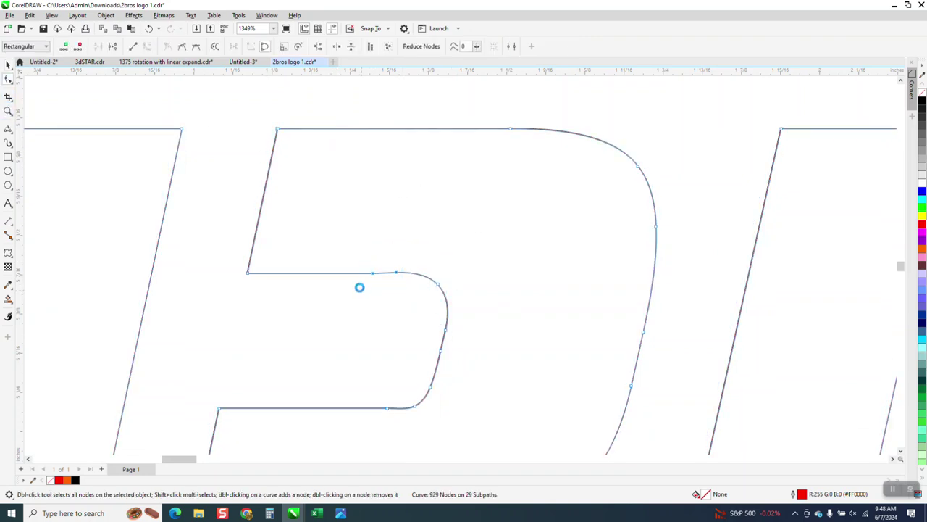
Delete extra nodes on the B's inner top edge, lower-right curve and right curve
key("Delete")
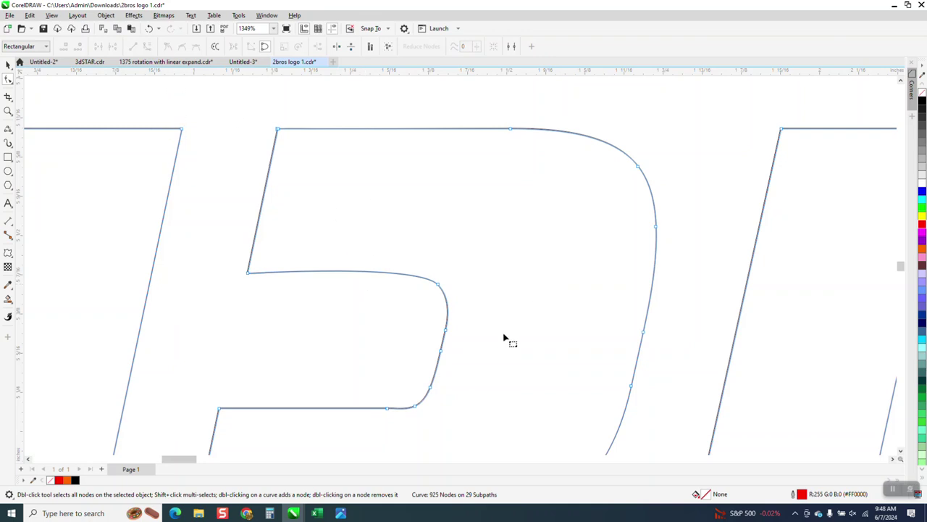
left_click_drag(488, 326, 430, 398)
key("Delete")
left_click_drag(684, 286, 592, 405)
key("Delete")
scroll(605, 212, "down", 2)
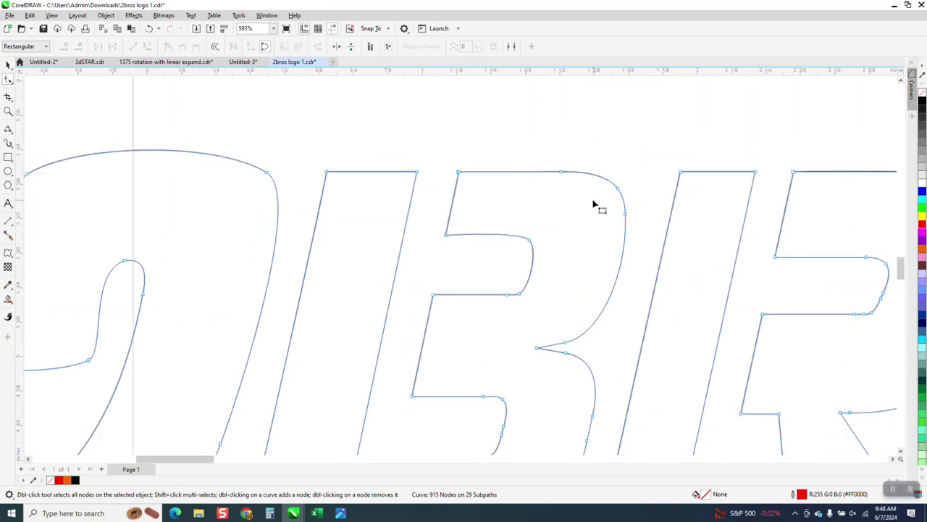
scroll(660, 246, "down", 1)
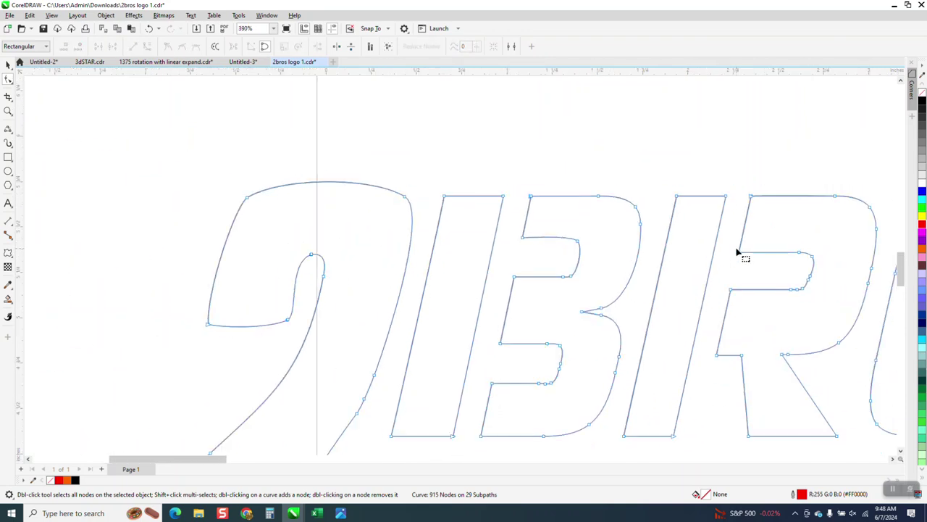
Delete surplus nodes in the R's inner bowl and top-right corner
left_click_drag(828, 268, 778, 305)
key("Delete")
key("Delete")
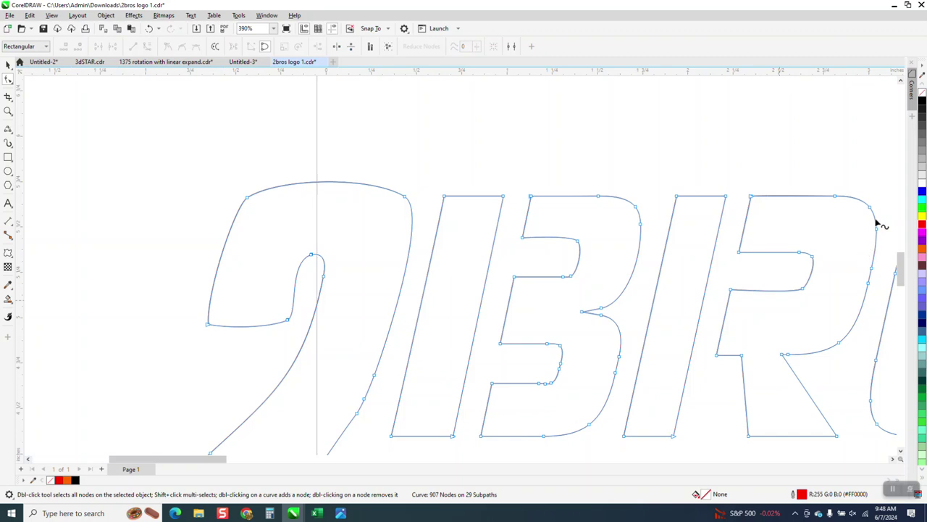
left_click_drag(892, 202, 855, 229)
key("Delete")
scroll(810, 244, "down", 1)
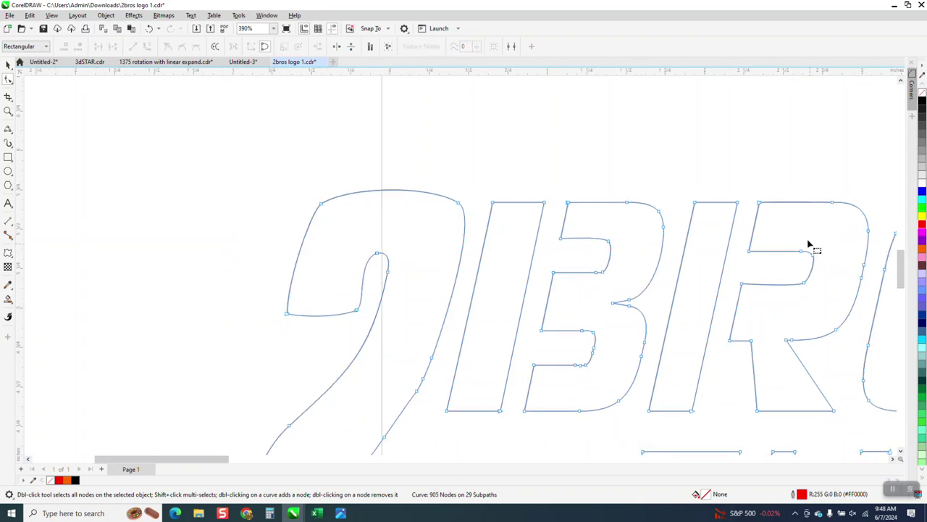
Zoom into the B and I area and delete stray curve nodes and the cusp node
left_click(9, 113)
left_click_drag(710, 395, 710, 395)
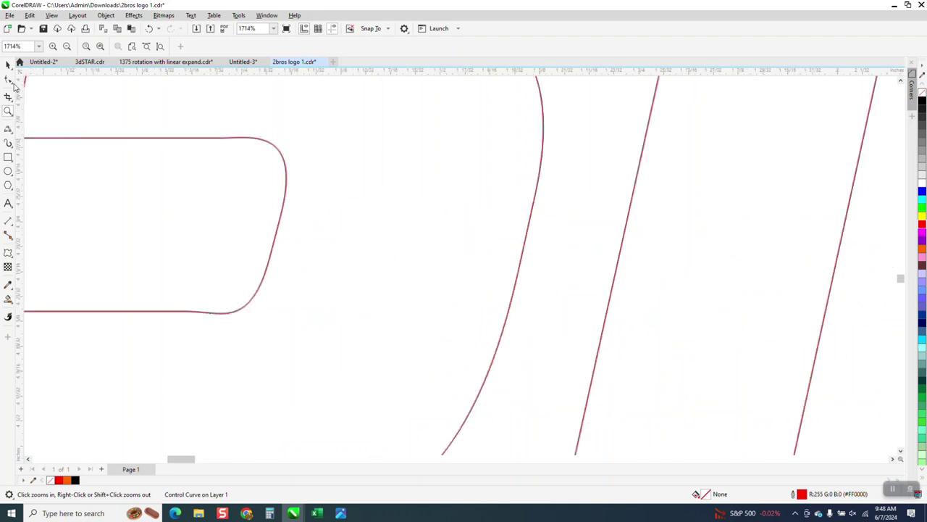
key("F10")
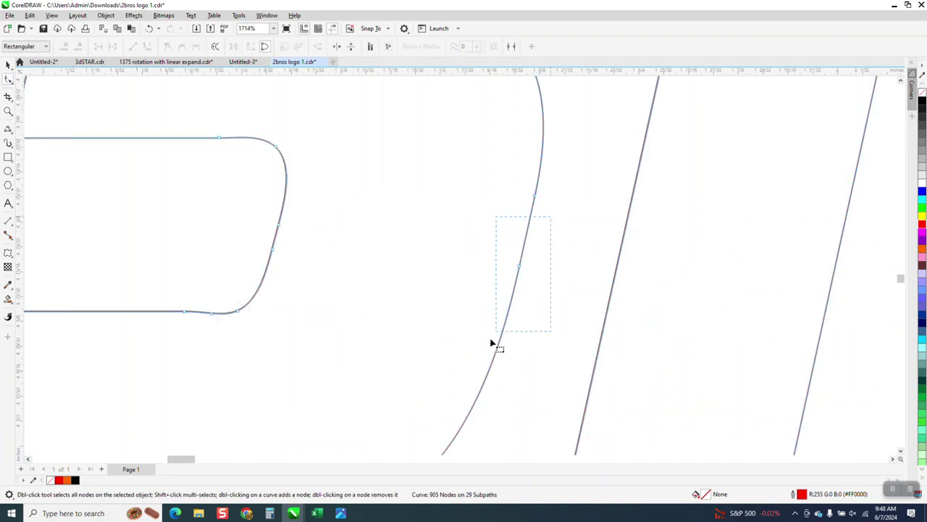
left_click_drag(489, 349, 488, 356)
key("Delete")
left_click_drag(557, 179, 518, 226)
key("Delete")
scroll(548, 251, "down", 2)
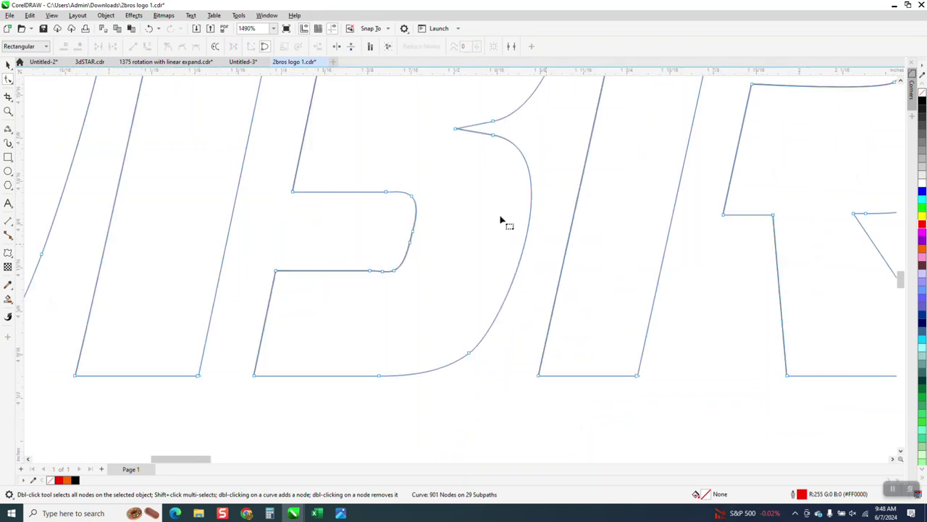
left_click(493, 137)
key("Delete")
Delete the extra nodes along the lower bar and its rounded end
left_click(386, 273)
key("Delete")
left_click(381, 272)
key("Delete")
left_click(384, 274)
key("Delete")
left_click(382, 278)
key("Delete")
left_click_drag(429, 230, 396, 260)
key("Delete")
key("Delete")
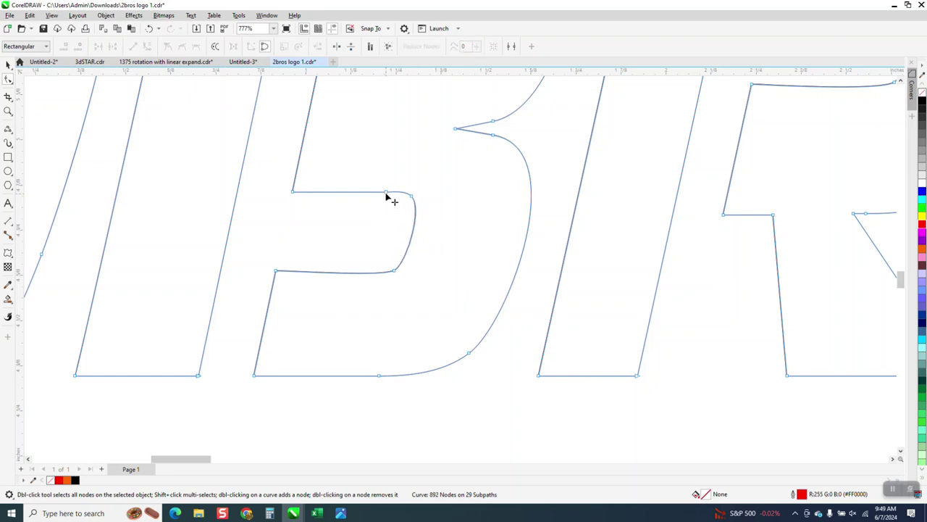
Zoom in closely on the R and delete the nodes along its right curve
scroll(385, 221, "down", 5)
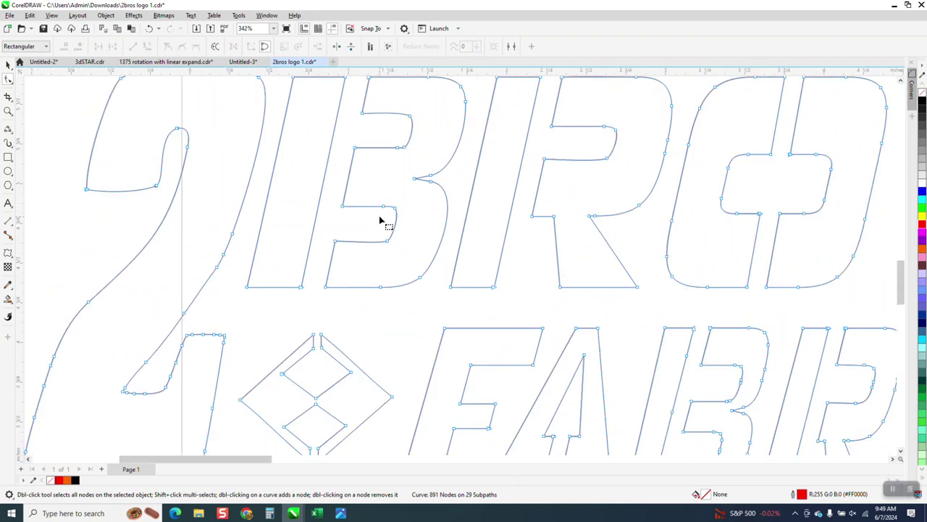
left_click(8, 111)
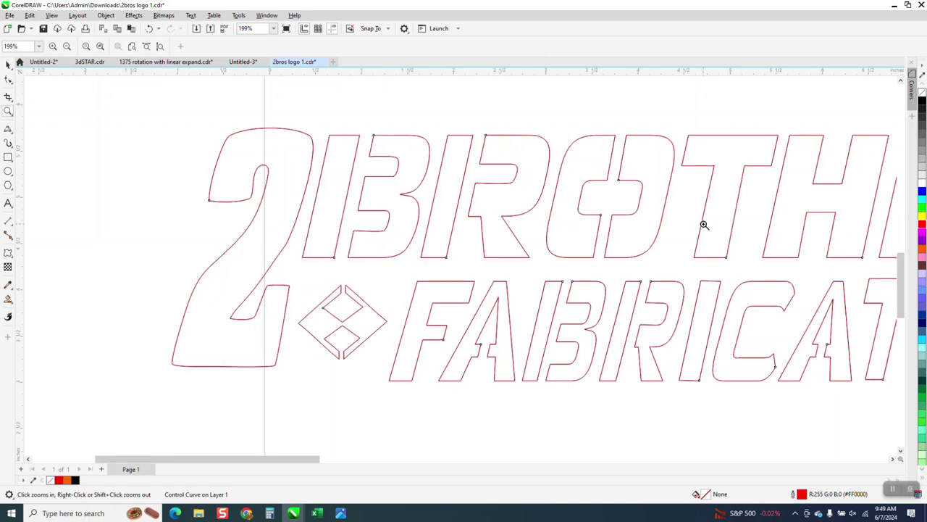
scroll(691, 210, "down", 2)
left_click_drag(804, 242, 822, 259)
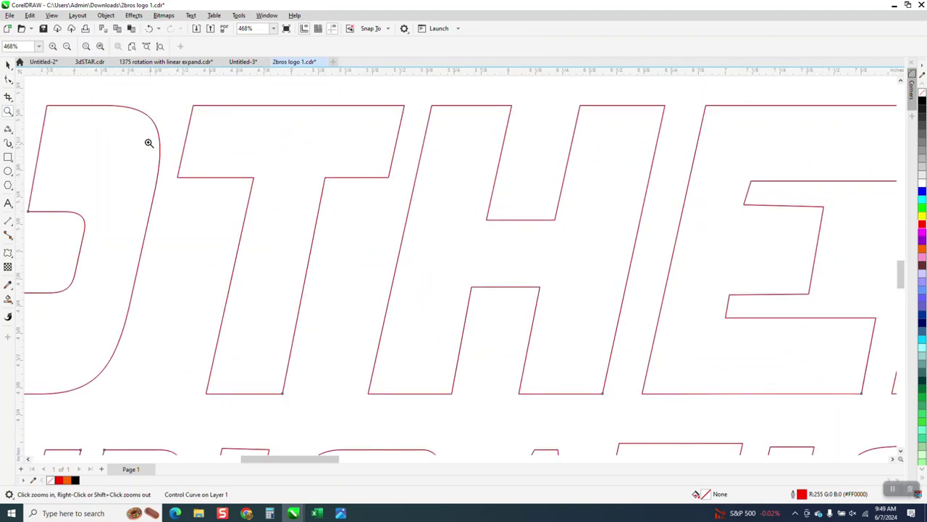
left_click(8, 81)
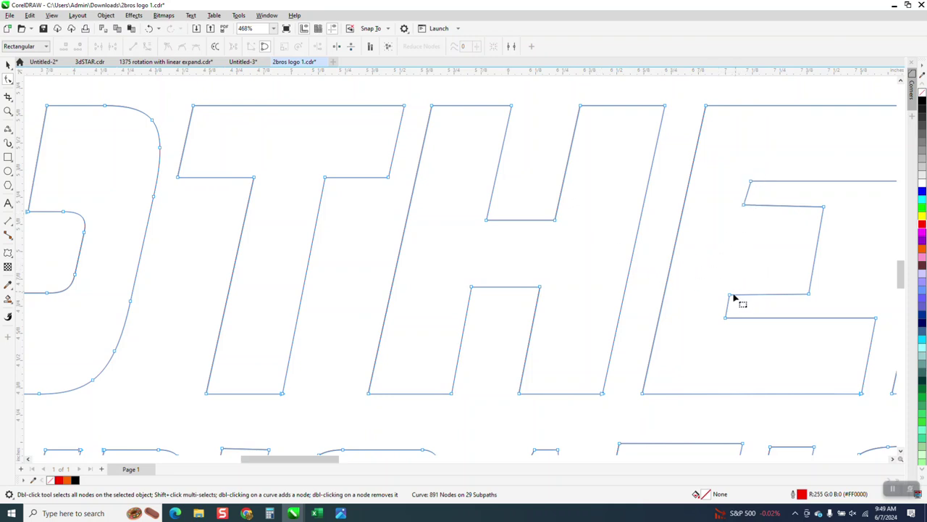
scroll(627, 275, "down", 3)
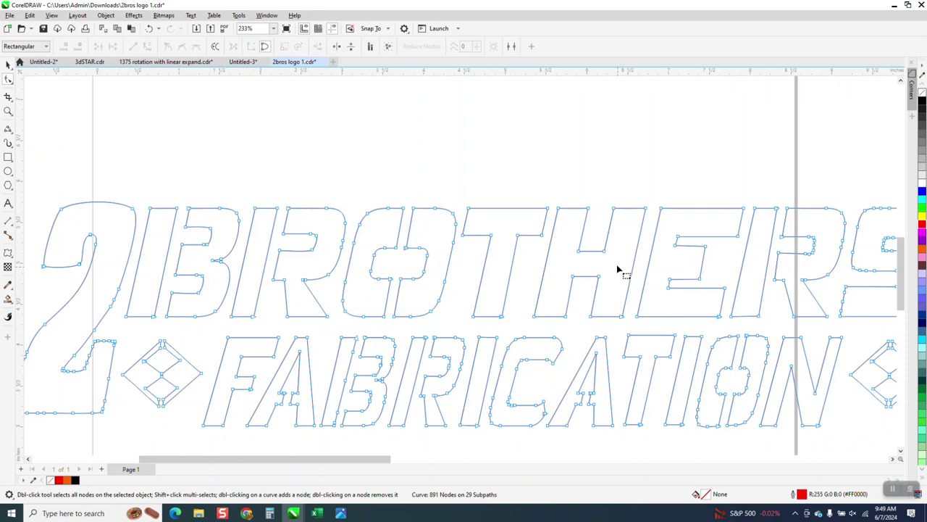
scroll(647, 261, "down", 1)
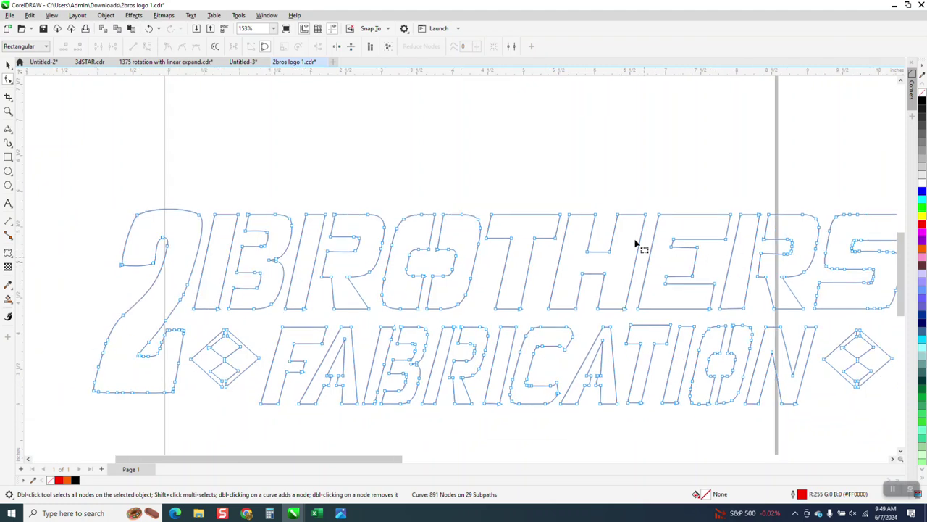
left_click(8, 110)
left_click_drag(818, 276, 819, 277)
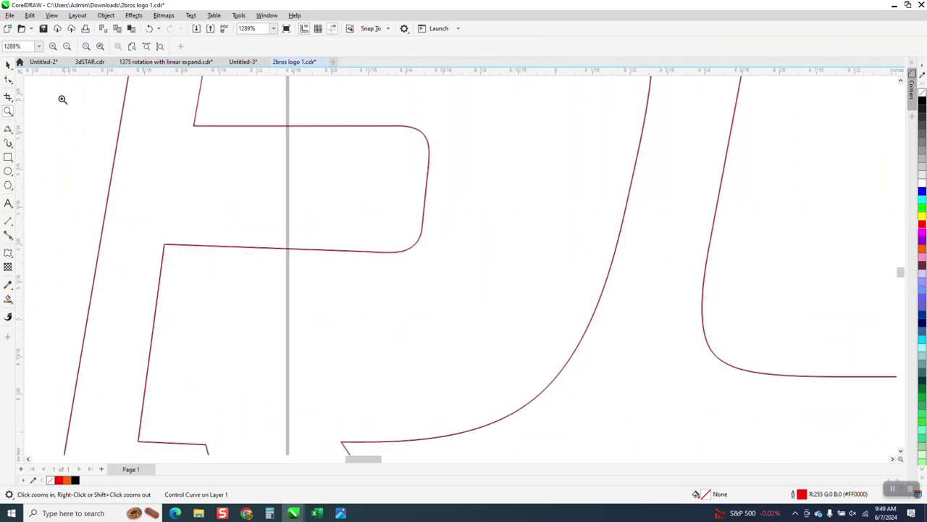
left_click(9, 80)
left_click_drag(455, 137, 410, 239)
key("Delete")
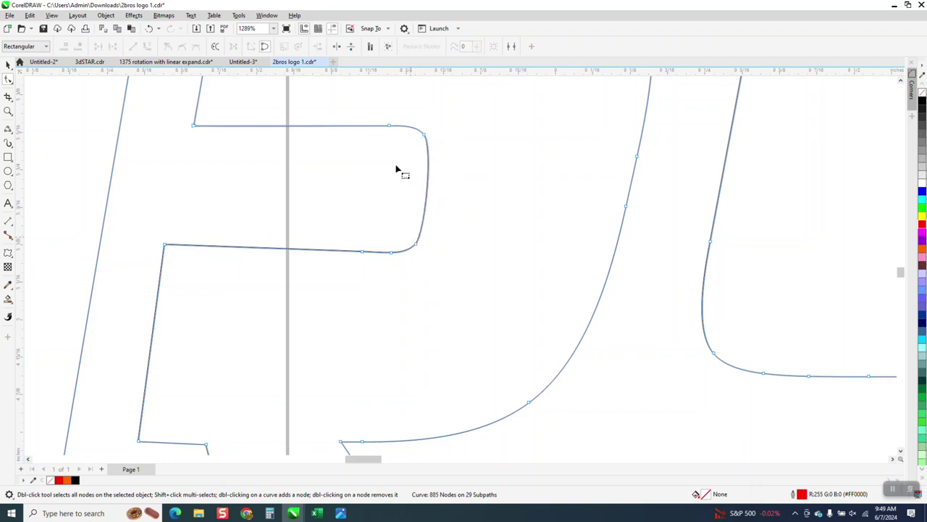
Remove more extra nodes from the R's lower curve and lower-right corner
double_click(389, 127)
key("Delete")
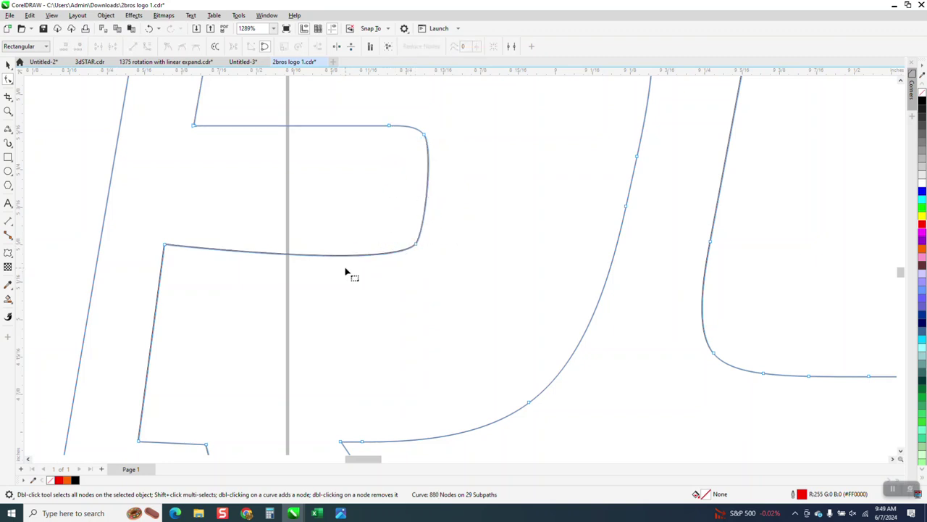
left_click(413, 249)
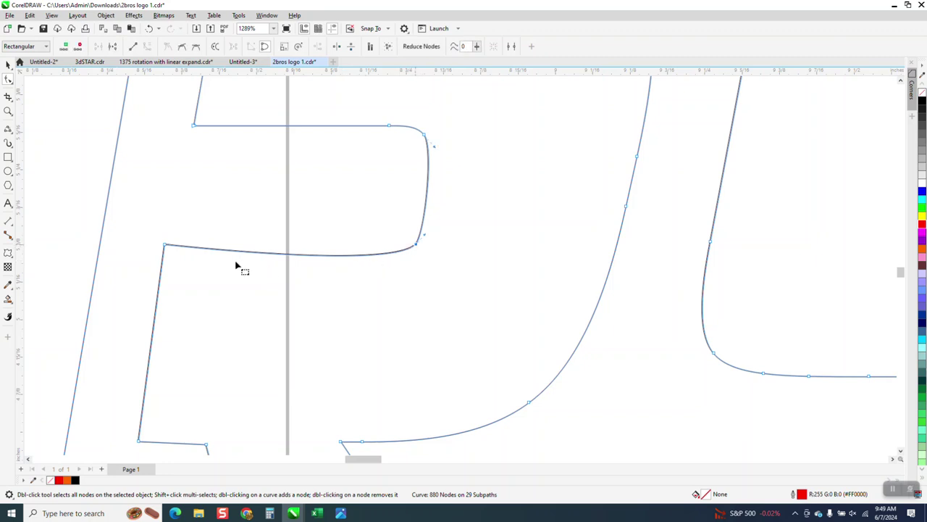
left_click(169, 250)
scroll(404, 286, "down", 1)
scroll(404, 285, "down", 2)
scroll(532, 253, "down", 1)
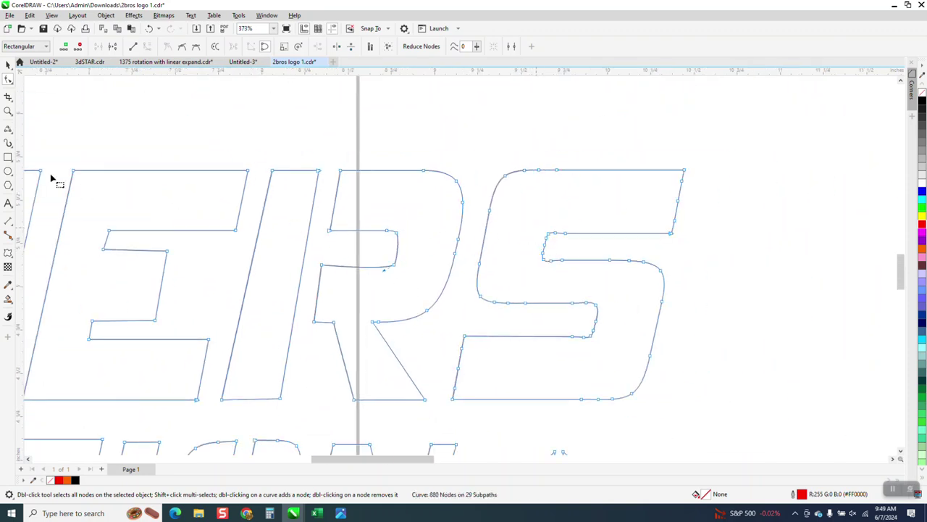
Zoom into the S and delete surplus nodes at its left inner corner and top edge
left_click(9, 110)
left_click_drag(539, 265, 648, 307)
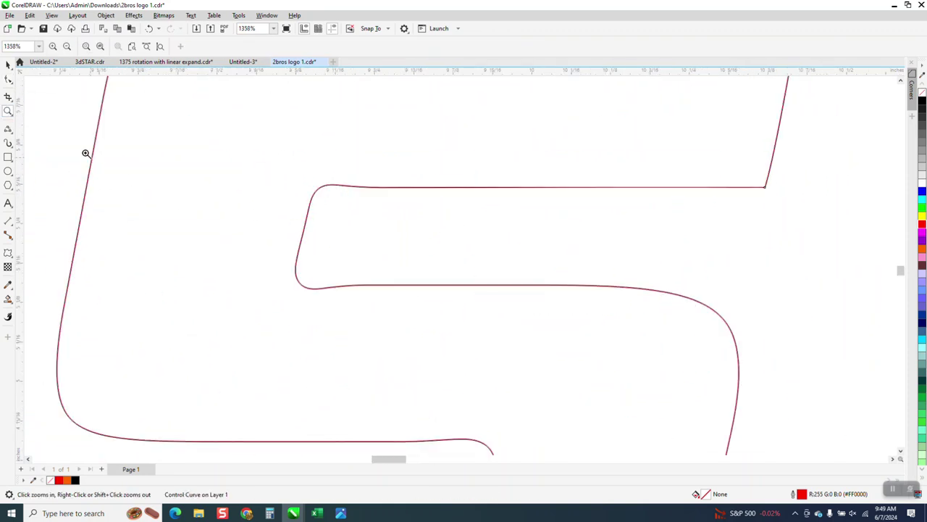
left_click(9, 81)
left_click_drag(290, 201, 325, 261)
key("Delete")
left_click_drag(336, 178, 434, 210)
key("Delete")
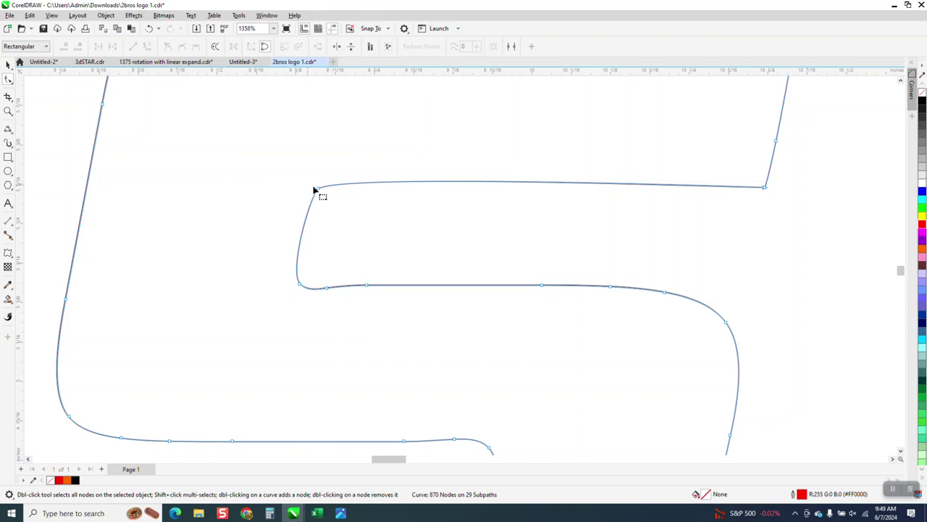
Make the S's top-left corner node smooth
left_click(317, 189)
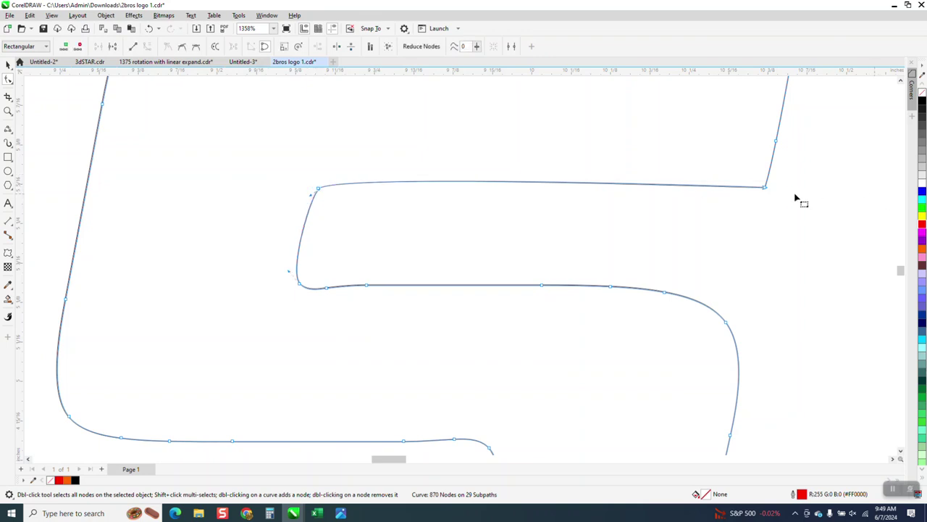
left_click_drag(749, 189, 658, 187)
left_click(318, 190)
right_click(320, 192)
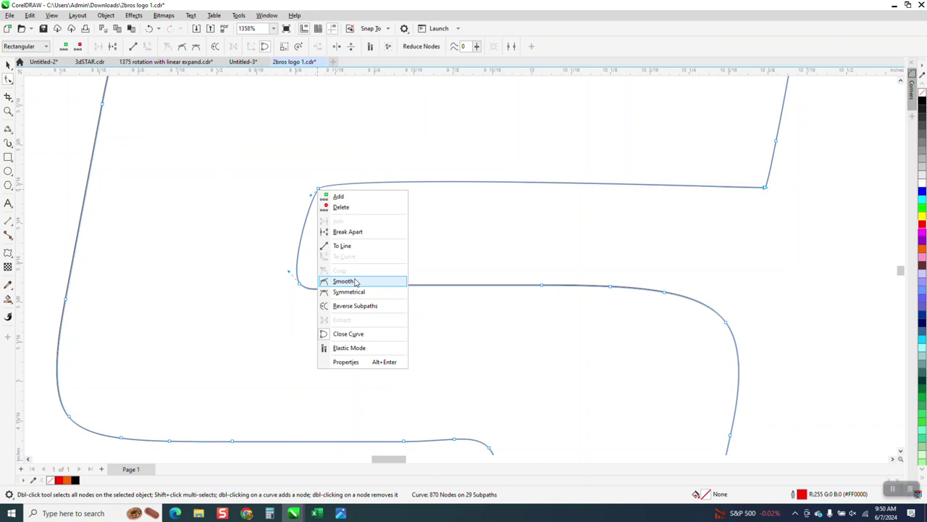
left_click(343, 281)
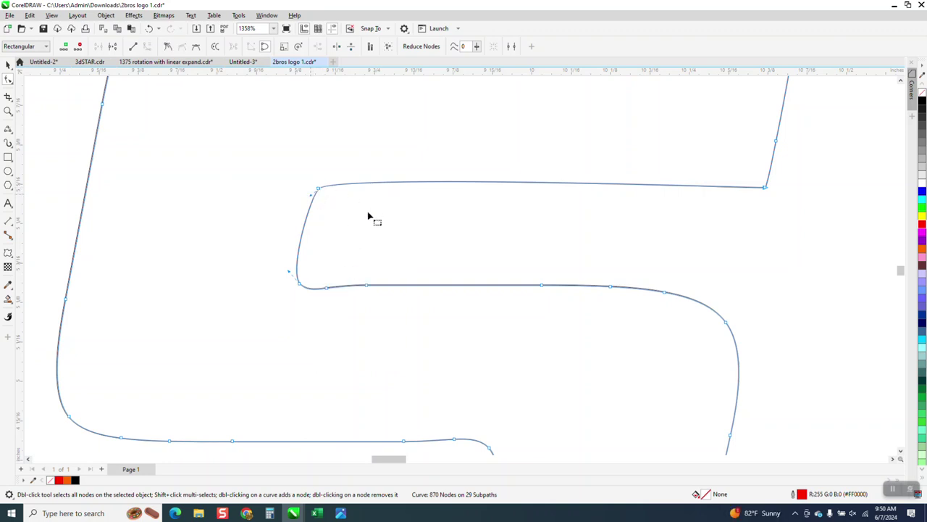
Delete surplus nodes along the S notch's bottom edge, top edge and right end
scroll(370, 228, "down", 1)
left_click_drag(368, 239, 322, 311)
key("Delete")
scroll(382, 243, "down", 3)
scroll(382, 243, "down", 5)
left_click_drag(454, 299, 337, 326)
key("Delete")
left_click_drag(484, 316, 438, 369)
key("Delete")
key("Delete")
left_click_drag(493, 416, 429, 438)
Delete extra nodes on the S's lower-right and lower-left edges
key("Delete")
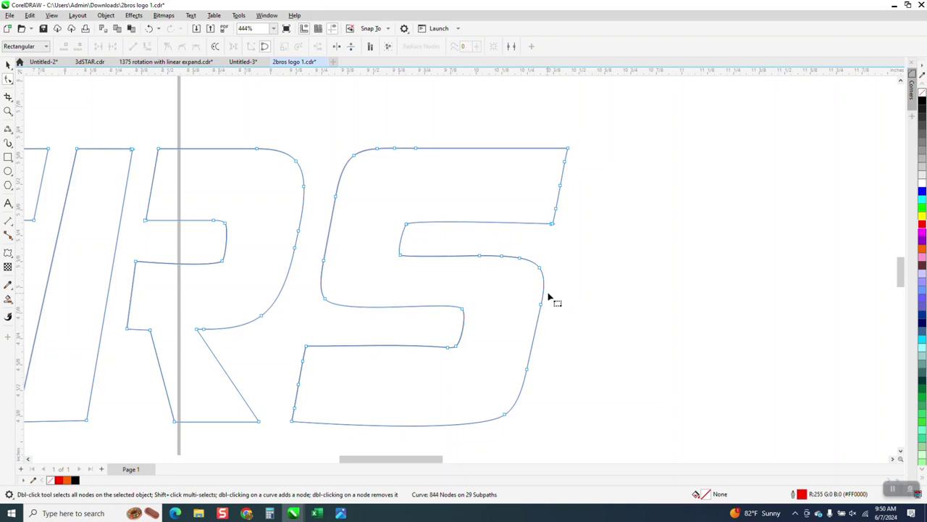
left_click_drag(550, 298, 507, 387)
key("Delete")
scroll(487, 332, "down", 2)
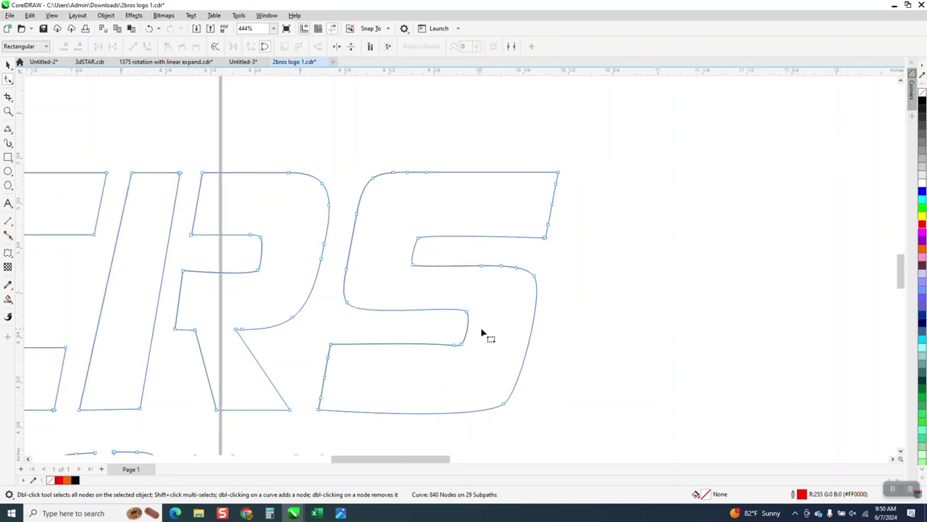
left_click_drag(376, 353, 334, 387)
key("Delete")
left_click(348, 353)
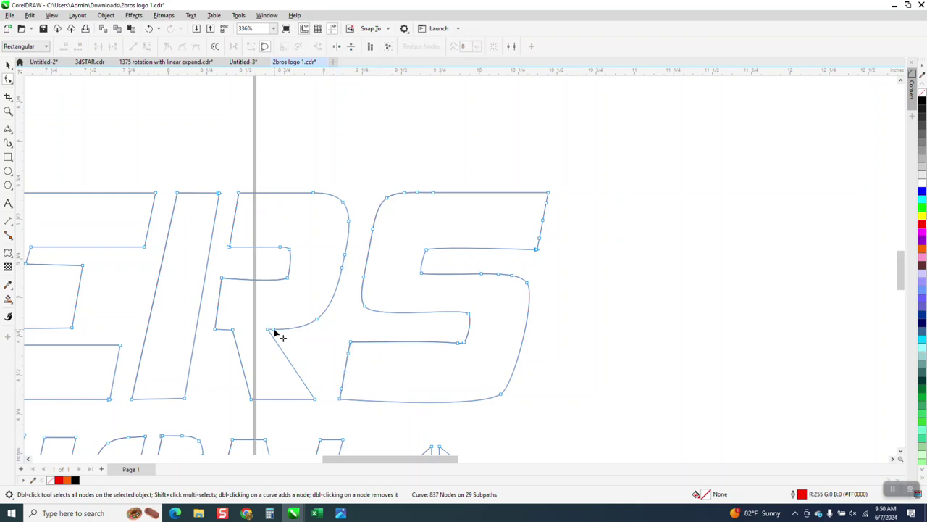
double_click(274, 332)
left_click(305, 341)
left_click(275, 330)
Trim nodes from the R's right curve, undoing the mistaken S top-edge deletion
key("Delete")
left_click_drag(350, 245, 328, 283)
key("Delete")
left_click_drag(360, 196, 333, 239)
key("Delete")
key("Delete")
left_click_drag(401, 177, 424, 199)
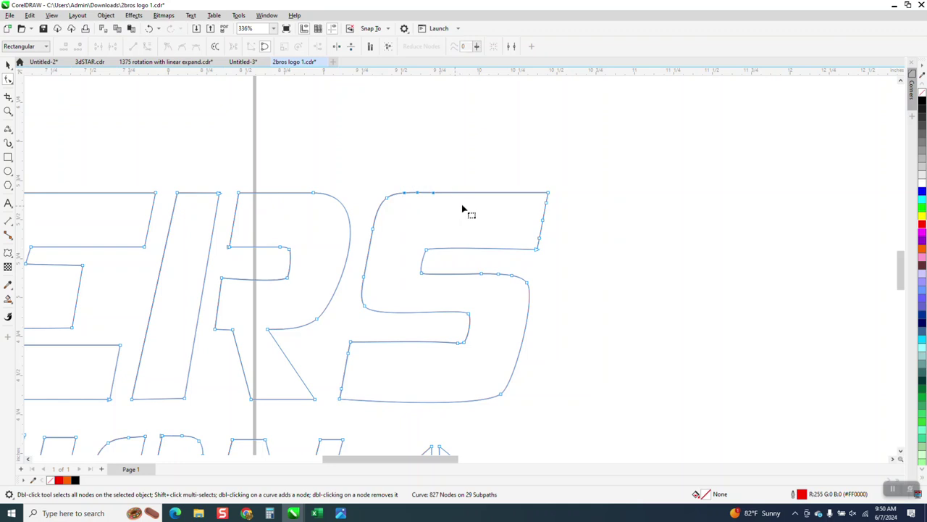
key("Delete")
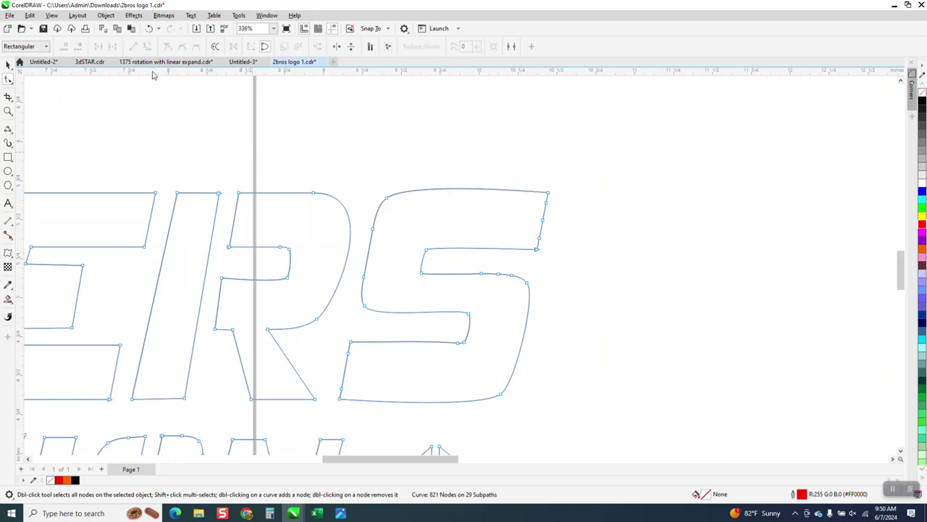
left_click(149, 29)
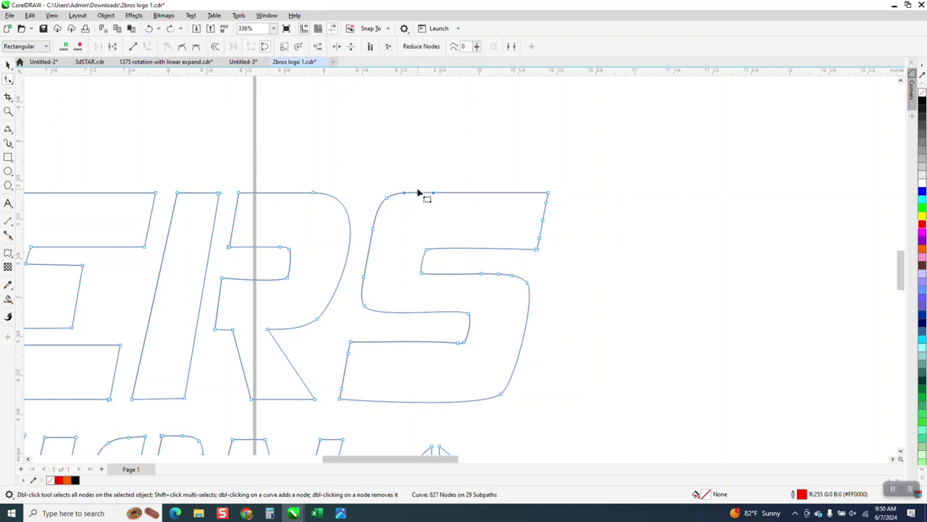
Delete the selected S top-edge nodes, then return to the Pick tool and deselect the logo
key("Delete")
scroll(409, 217, "down", 2)
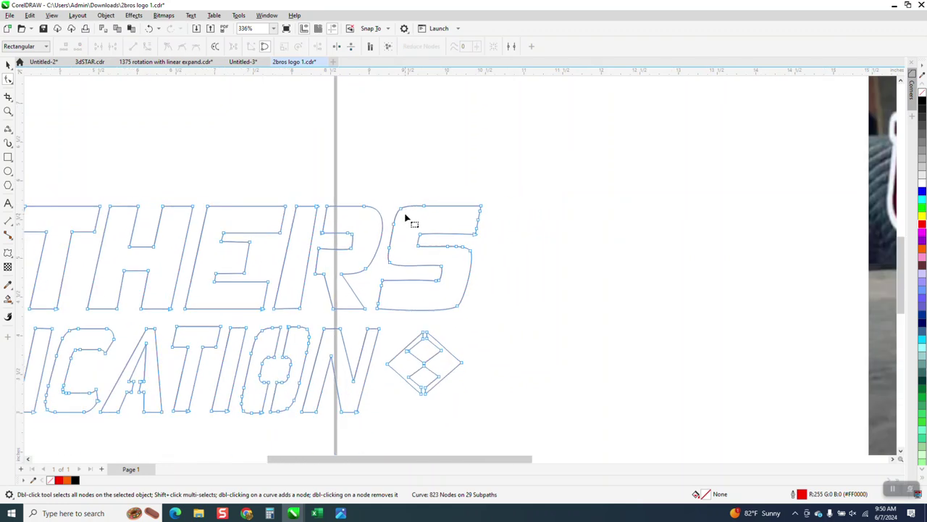
scroll(410, 216, "down", 3)
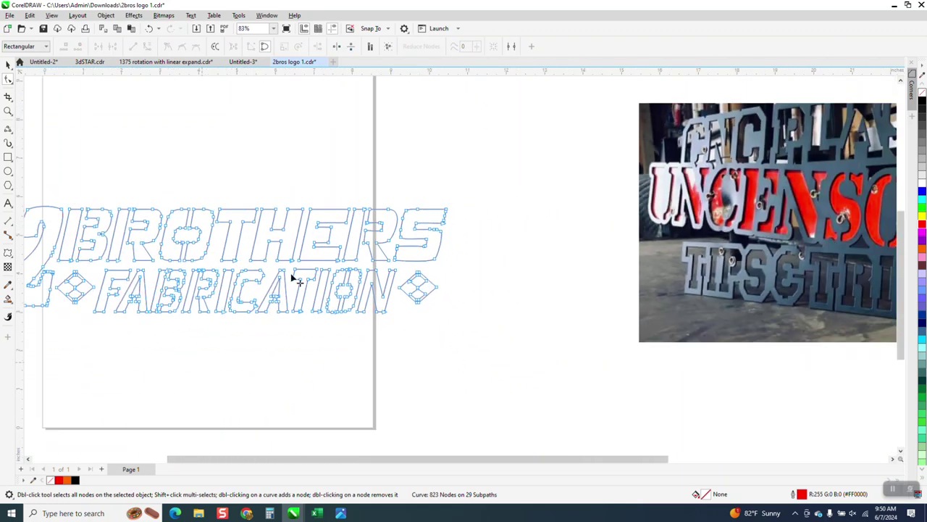
scroll(235, 262, "down", 1)
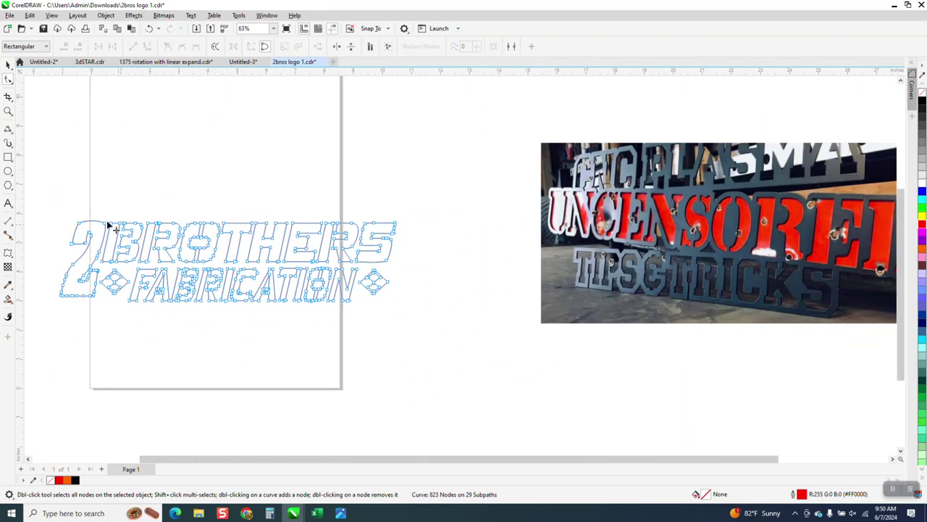
left_click_drag(52, 175, 419, 330)
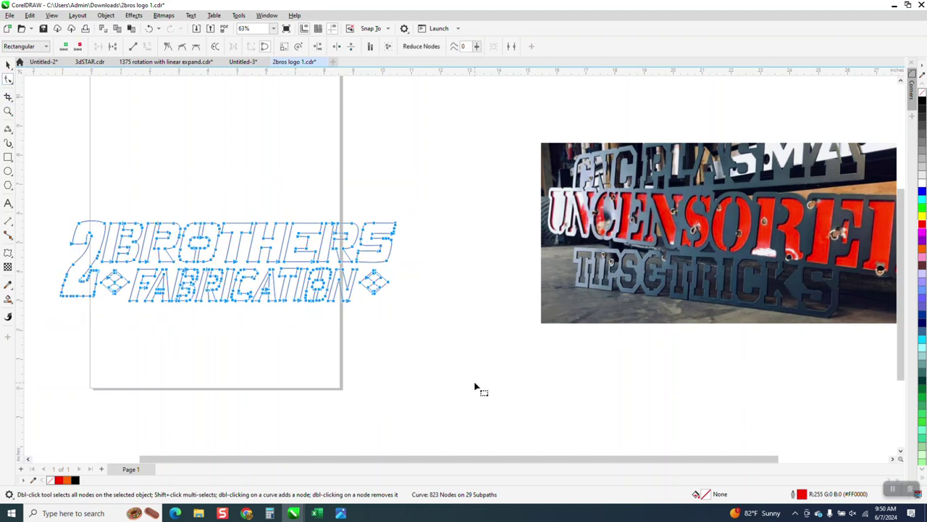
left_click(8, 65)
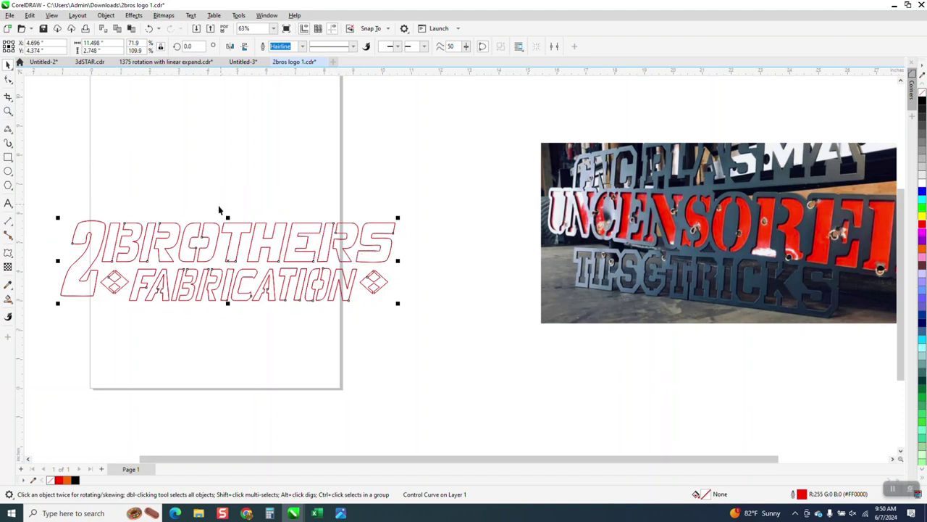
left_click(284, 171)
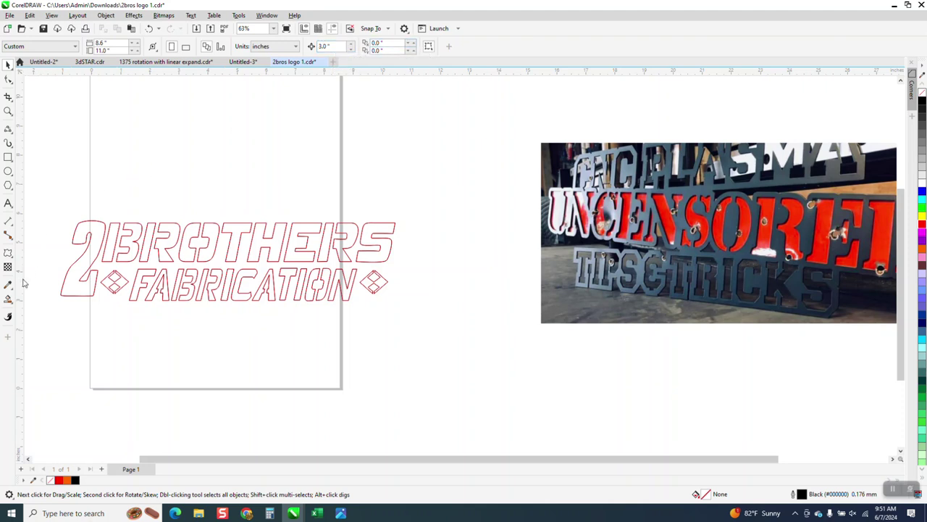
Smart-fill each 2BROTHERS letter region orange, nudging every new piece upward
left_click(9, 300)
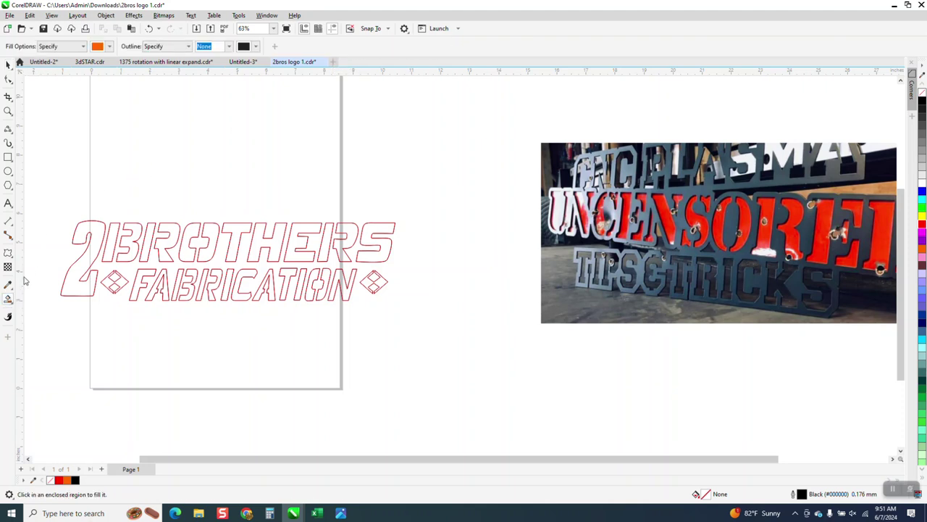
left_click(92, 231)
key("Up")
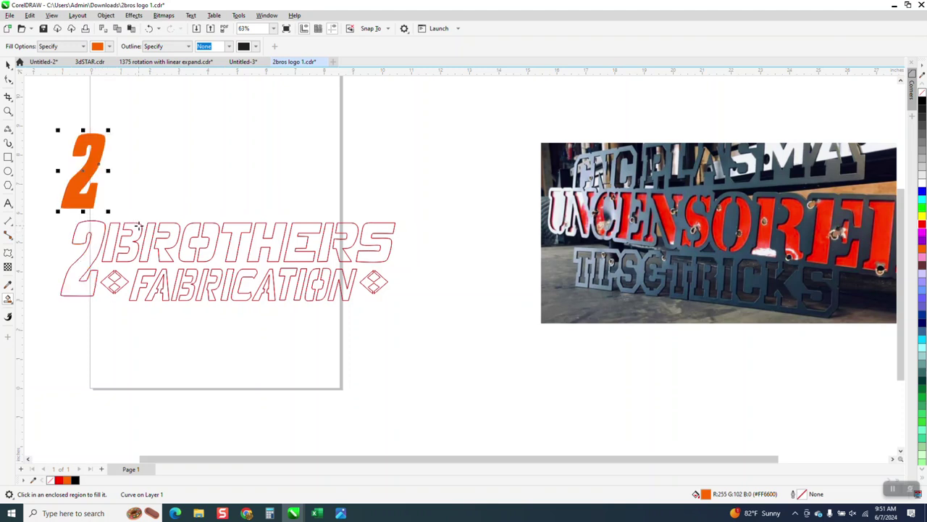
left_click(125, 229)
key("Up")
left_click(115, 227)
key("Up")
left_click(149, 229)
key("Up")
left_click(166, 228)
key("Up")
left_click(195, 229)
key("Up")
left_click(205, 229)
key("Up")
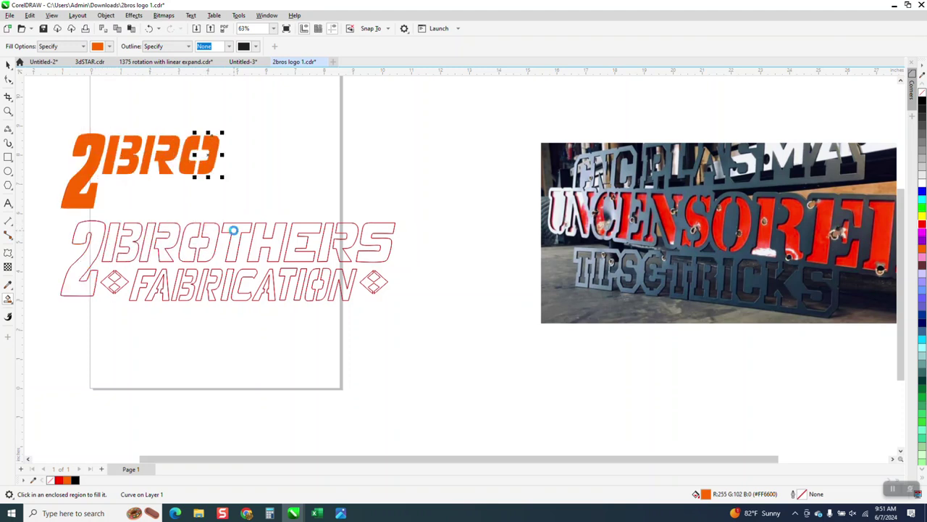
left_click(233, 231)
key("Up")
left_click(263, 229)
key("Up")
left_click(297, 229)
key("Up")
left_click(331, 231)
key("Up")
left_click(345, 231)
key("Up")
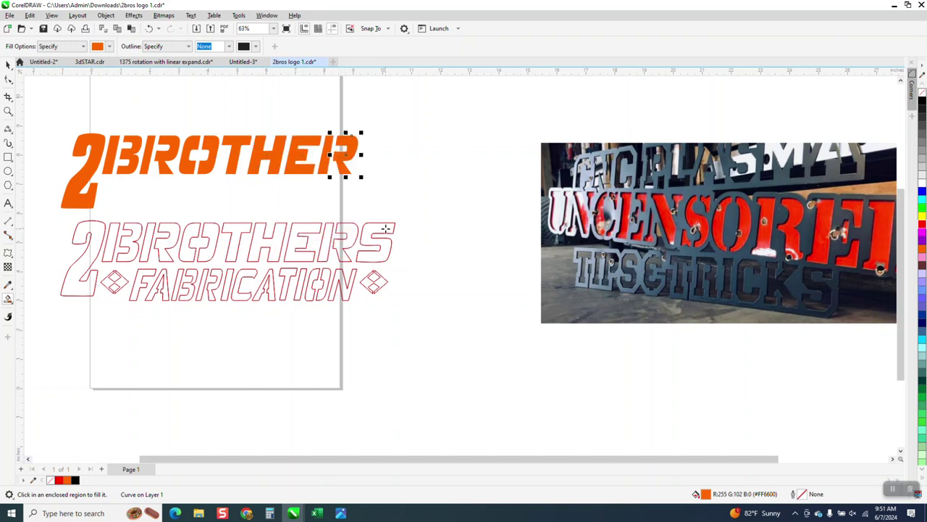
left_click(381, 229)
key("Up")
Smart-fill both diamonds and every FABRICATION letter region orange, nudging each piece upward
left_click(377, 282)
key("Up")
left_click(345, 286)
key("Up")
left_click(326, 275)
key("Up")
left_click(312, 277)
key("Up")
left_click(295, 275)
key("Up")
left_click(279, 284)
key("Up")
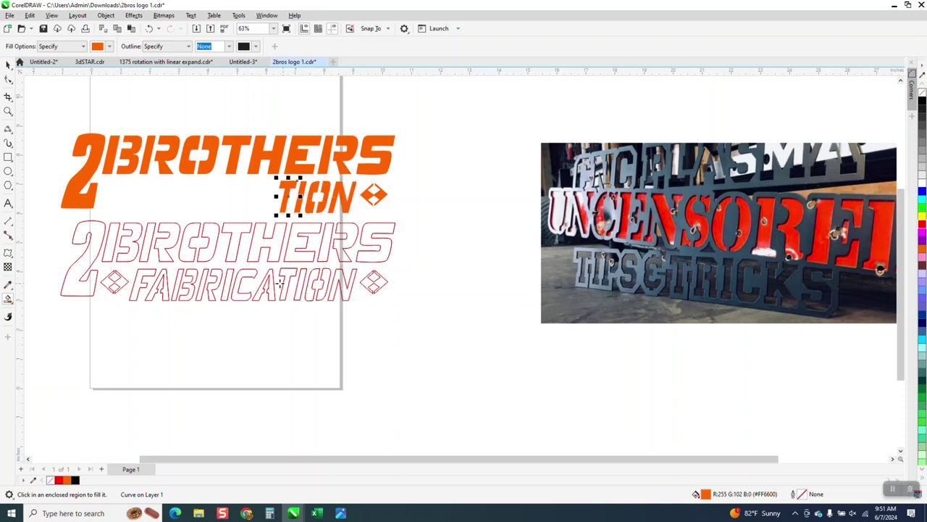
left_click(271, 288)
key("Up")
left_click(250, 283)
key("Up")
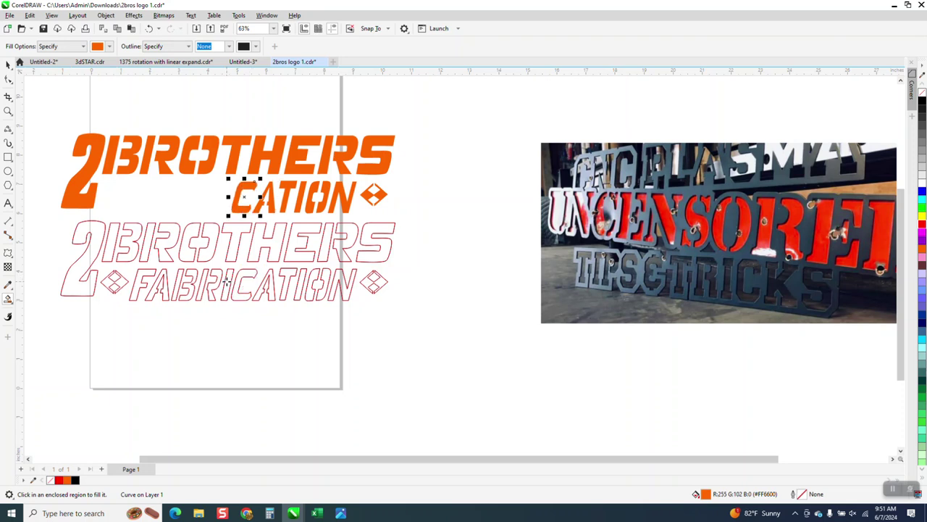
left_click(225, 281)
key("Up")
left_click(203, 278)
key("Up")
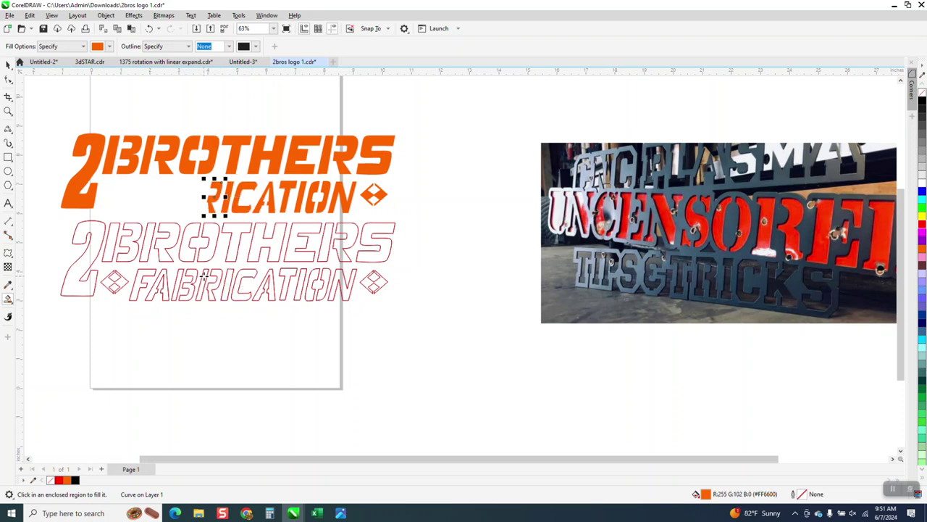
left_click(192, 279)
key("Up")
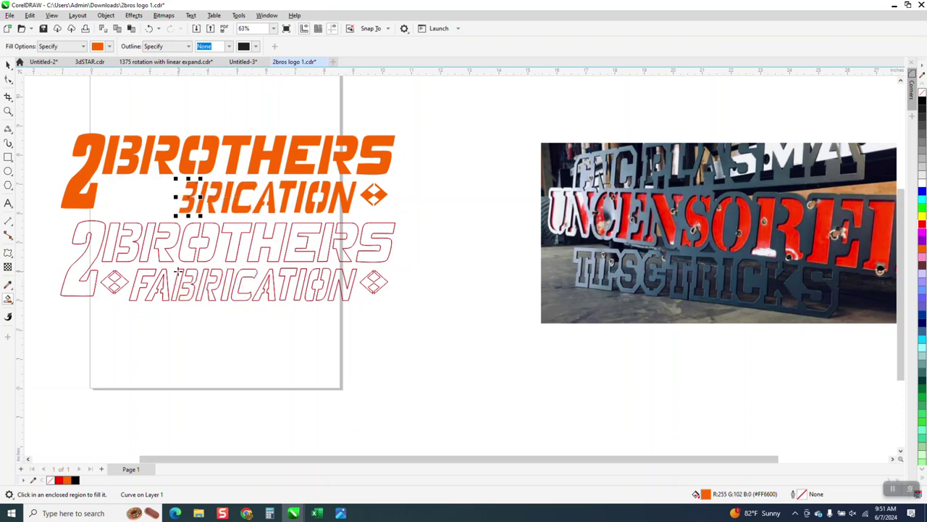
left_click(179, 275)
key("Up")
left_click(165, 273)
key("Up")
left_click(152, 274)
key("Up")
left_click(114, 282)
key("Up")
scroll(174, 258, "down", 1)
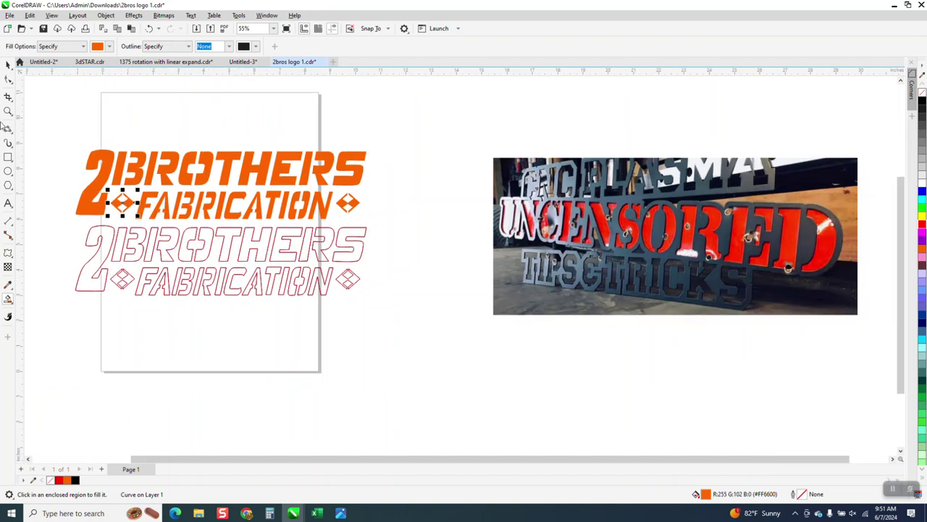
Turn the orange letter pieces into unfilled shapes with a red hairline outline
left_click(8, 64)
left_click_drag(58, 139, 434, 236)
left_click(922, 91)
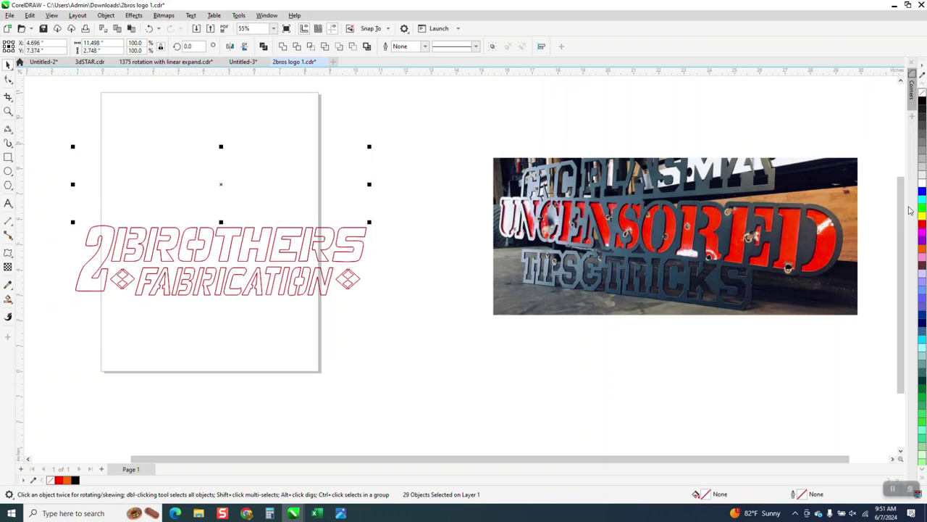
right_click(922, 229)
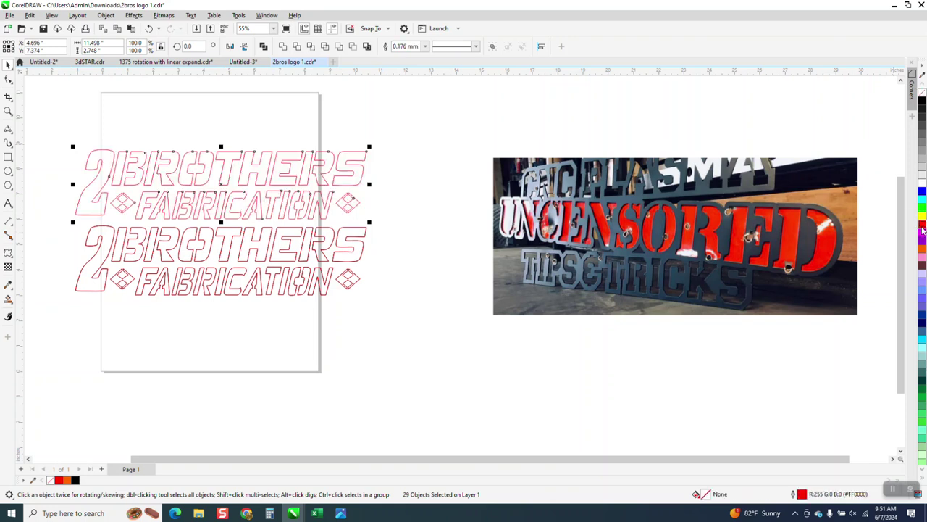
left_click(425, 46)
left_click(425, 67)
Delete the old outline logo, then create a boundary shape and move it 3 inches down
left_click_drag(129, 244, 134, 279)
key("Delete")
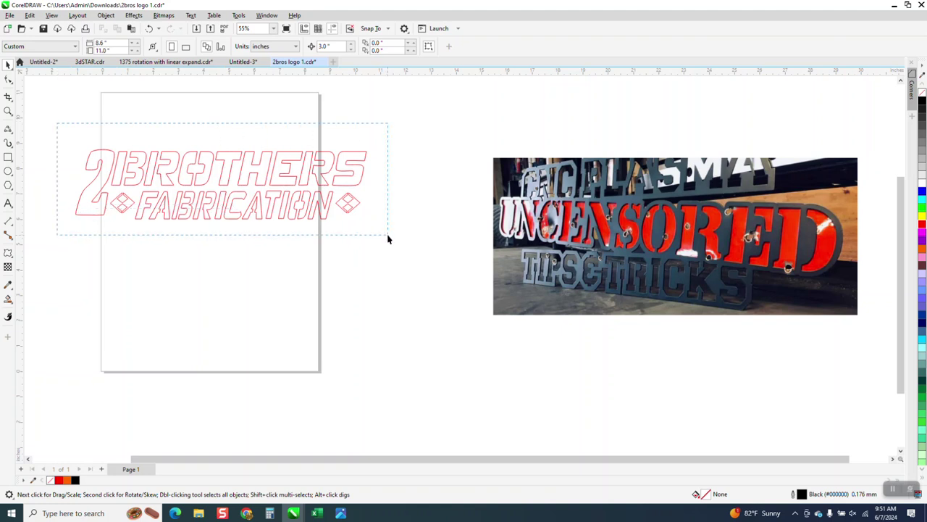
left_click_drag(388, 239, 387, 238)
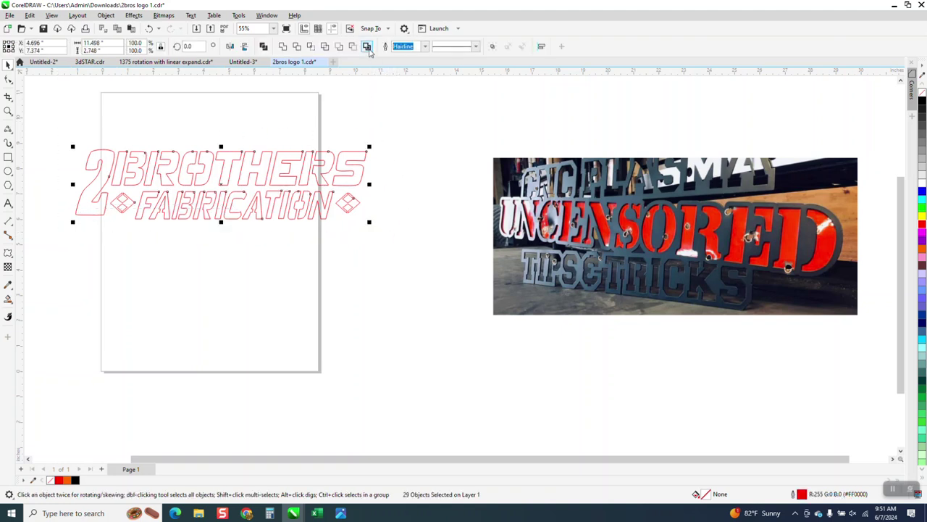
left_click(368, 47)
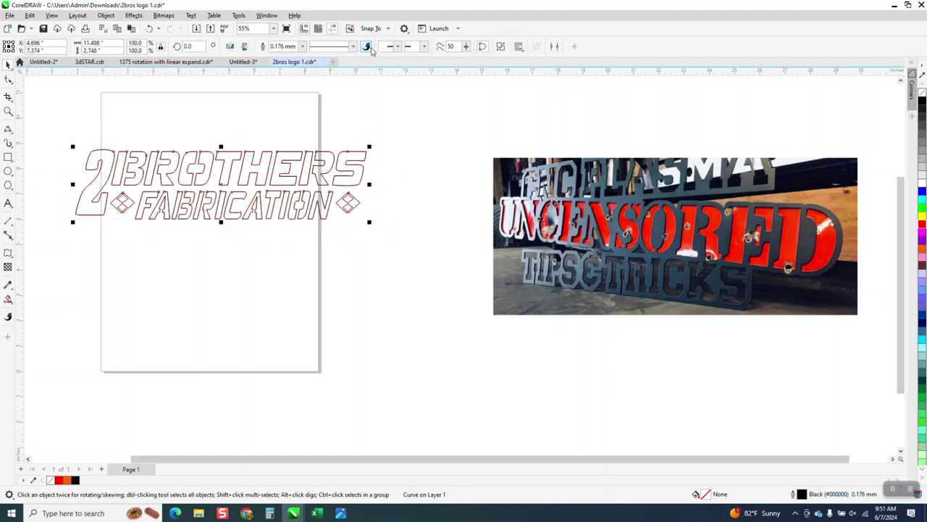
key("shift+Down")
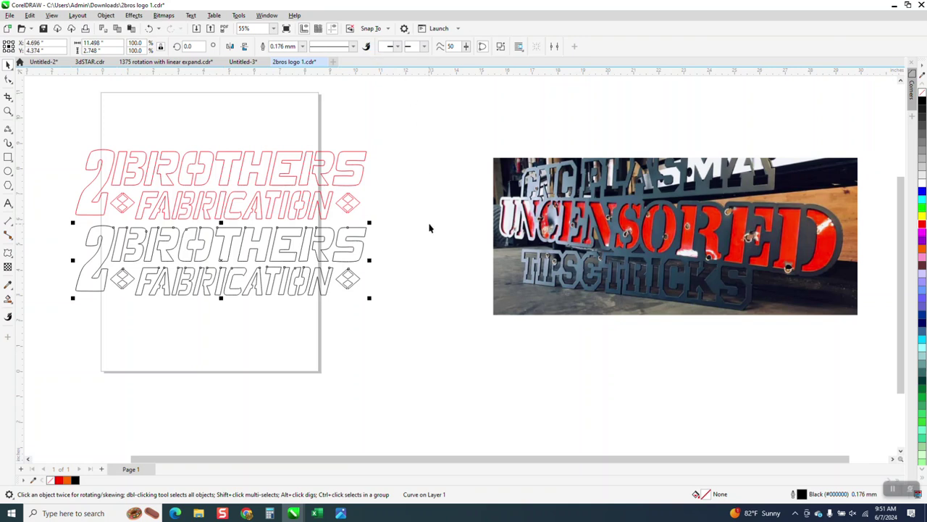
Add a one-step 0.25-inch red outside contour to the boundary logo and drag it down-right
left_click(133, 15)
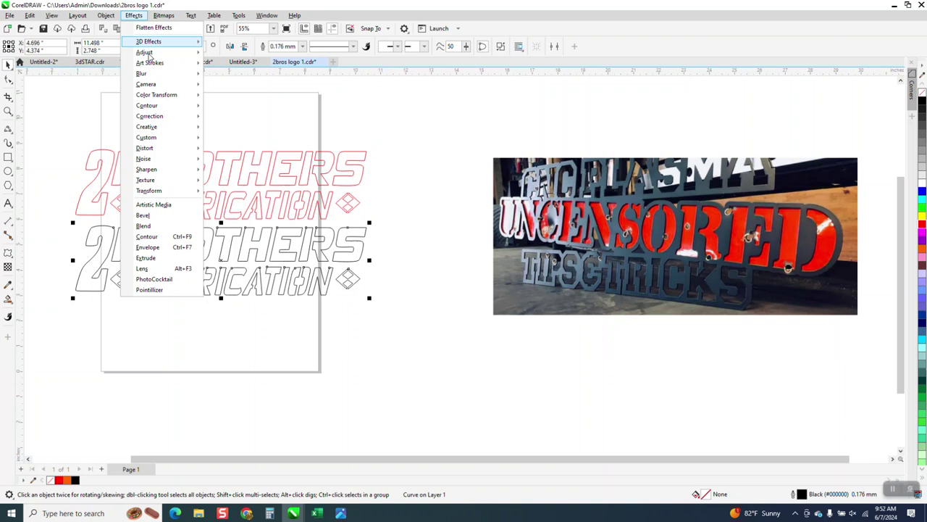
left_click(163, 242)
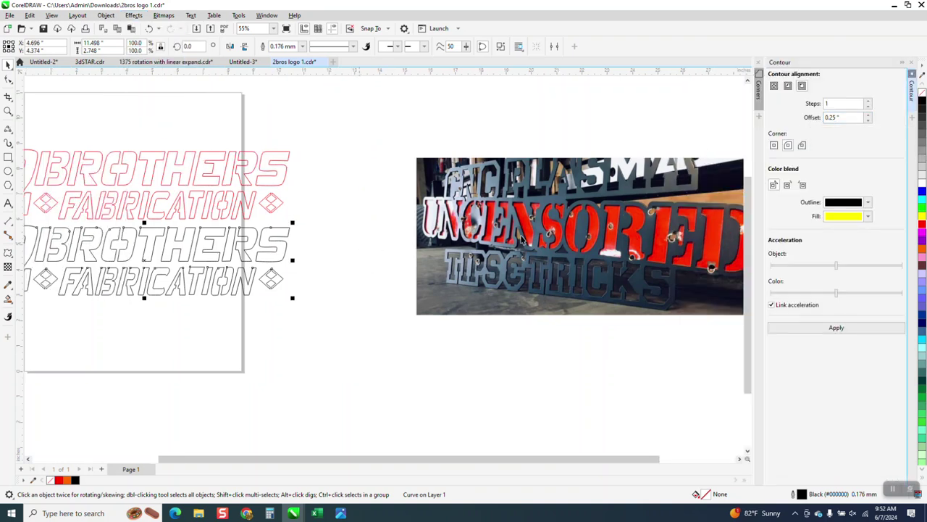
left_click(866, 203)
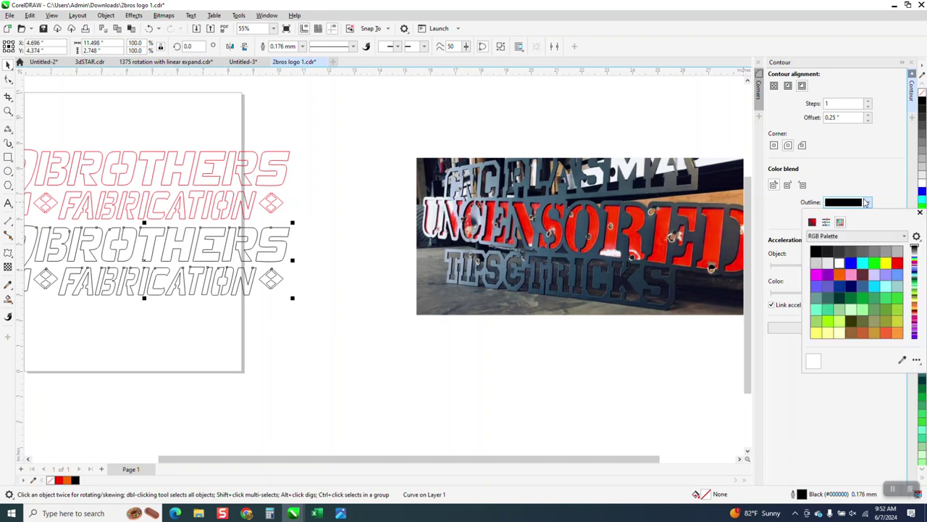
left_click(897, 262)
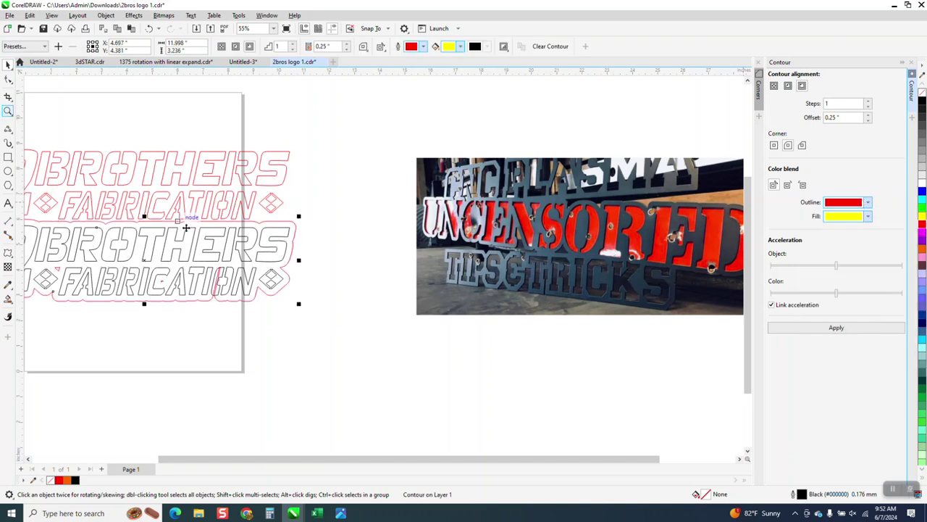
left_click_drag(198, 259, 279, 323)
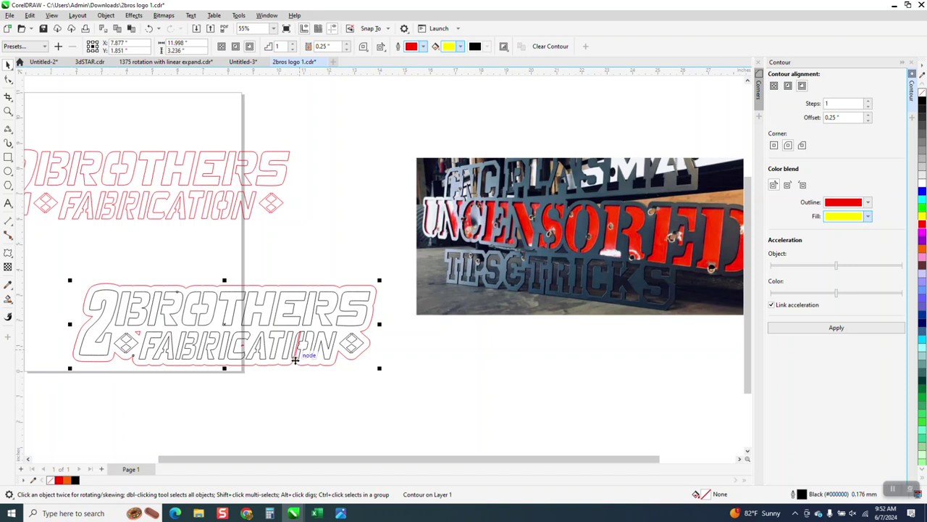
Zoom in on the THERS and ICATION area, then undo the move and the red contour
left_click(8, 111)
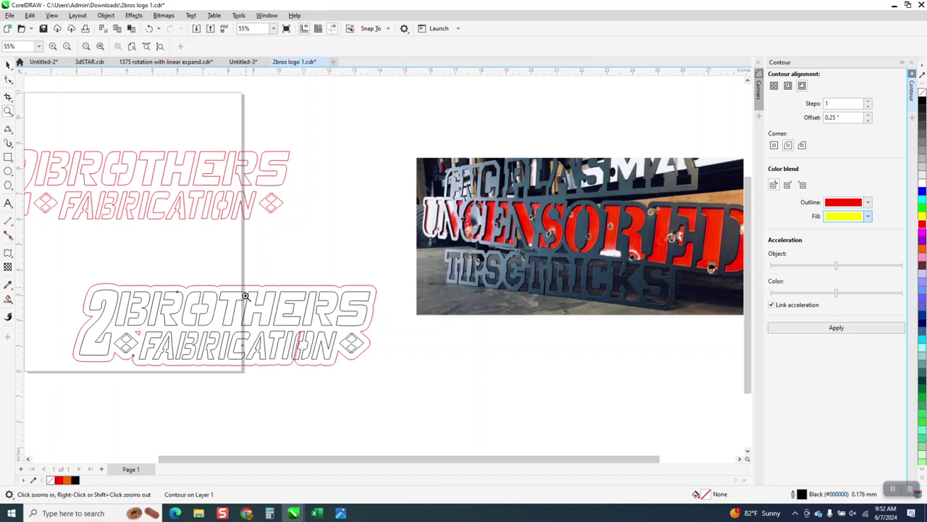
left_click_drag(245, 317, 361, 378)
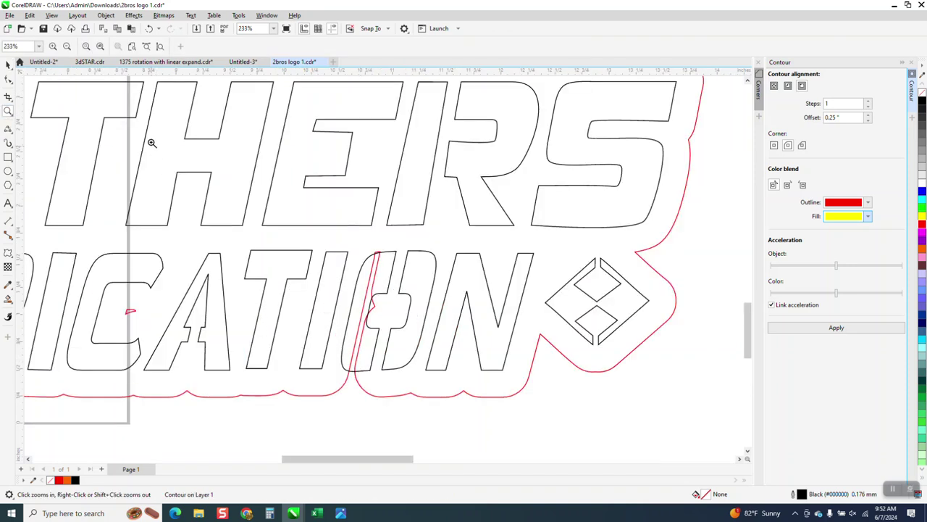
left_click(149, 29)
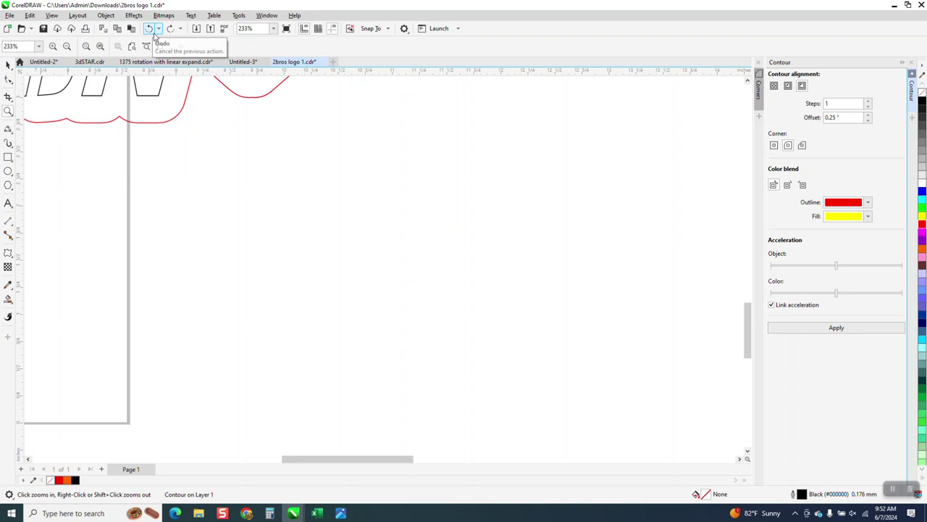
scroll(275, 149, "down", 5)
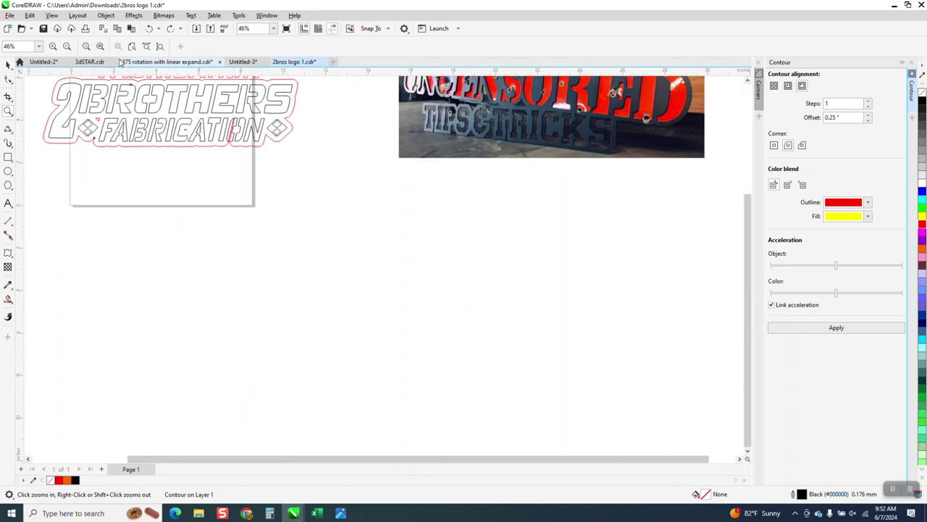
left_click(149, 30)
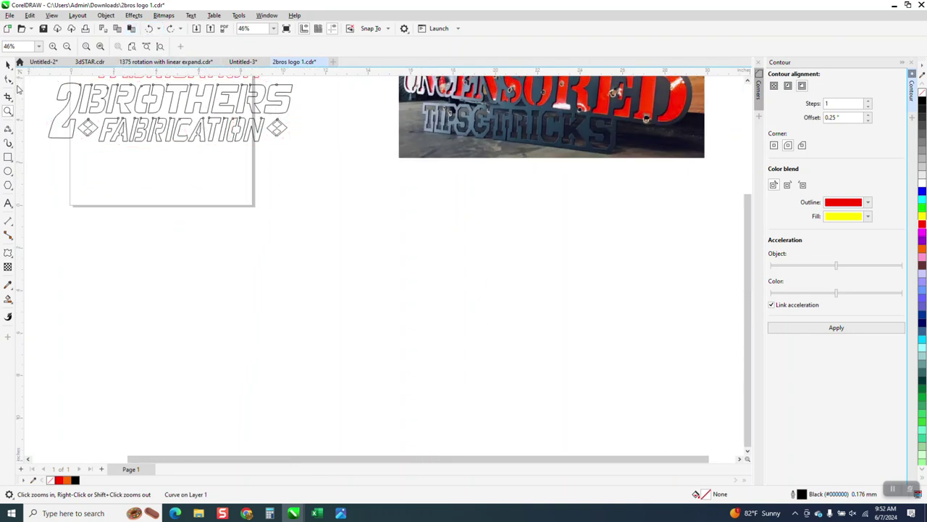
left_click(8, 97)
left_click_drag(161, 118, 277, 164)
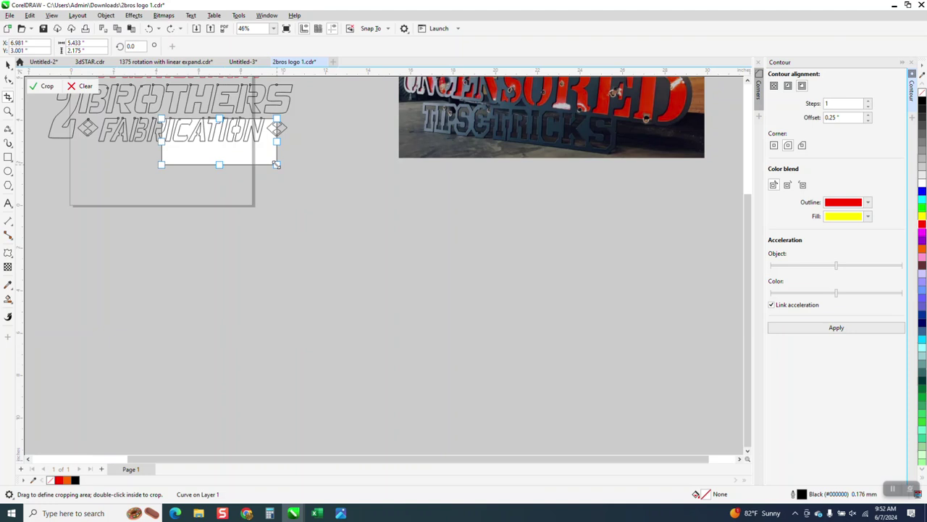
left_click(81, 87)
left_click(7, 111)
left_click_drag(155, 110, 278, 165)
scroll(463, 261, "down", 3)
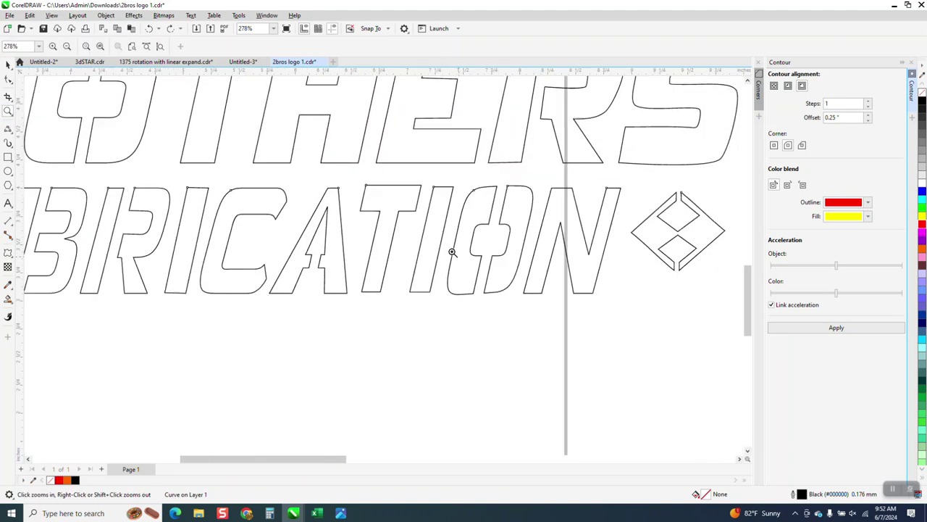
left_click(8, 64)
left_click_drag(145, 163, 294, 242)
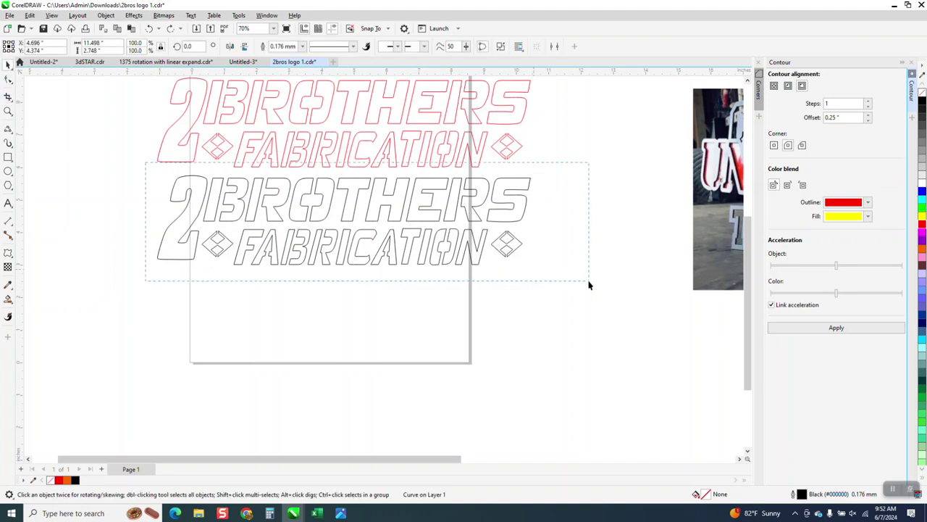
left_click_drag(589, 285, 589, 286)
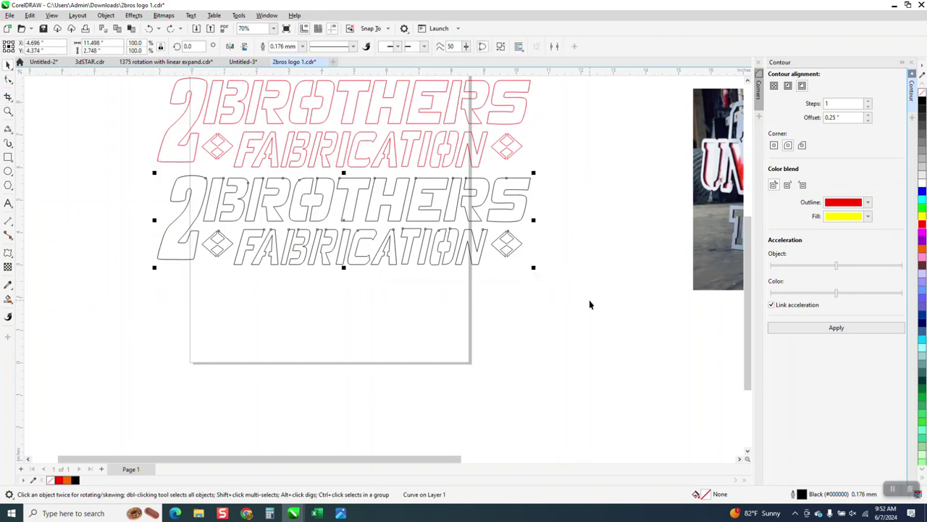
left_click(853, 329)
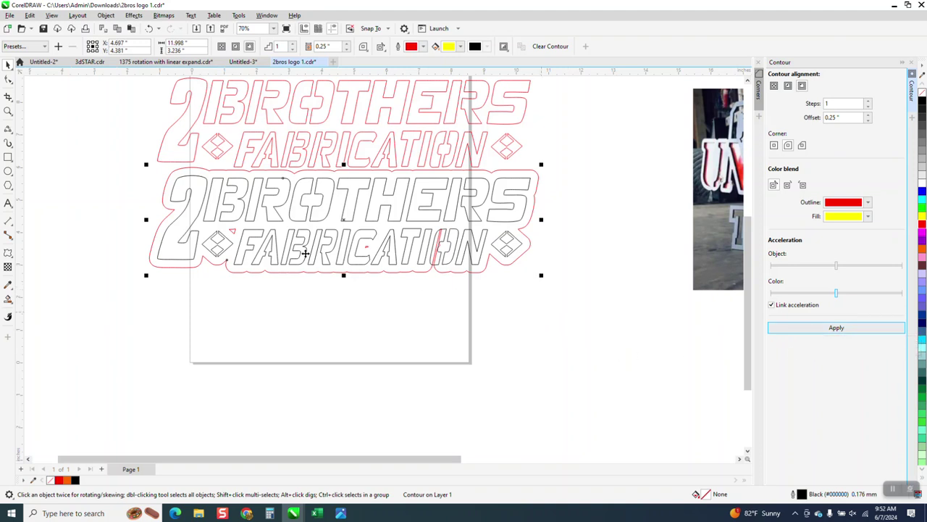
left_click(8, 110)
left_click_drag(439, 225, 461, 241)
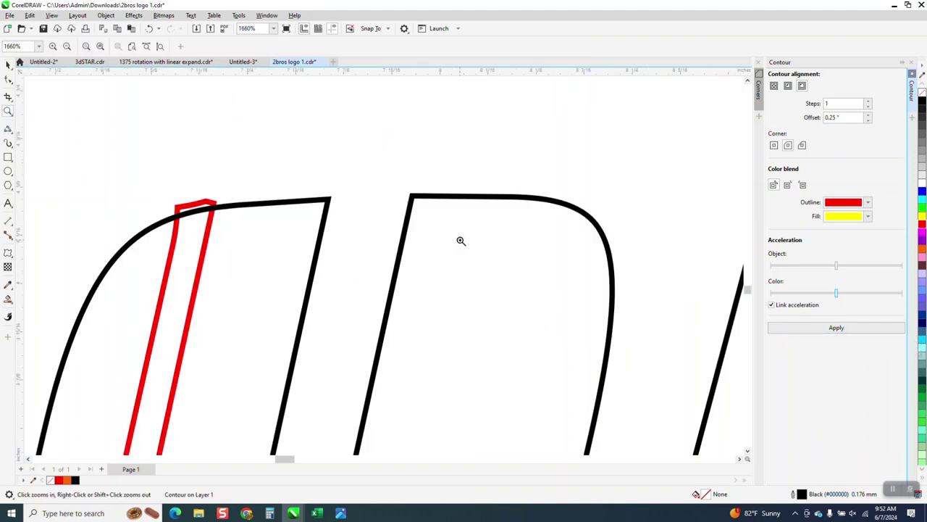
scroll(461, 241, "down", 3)
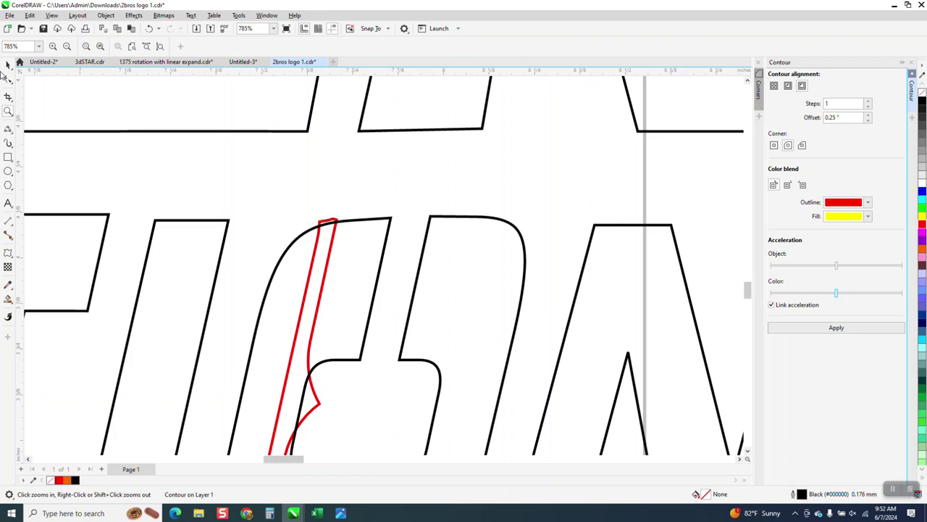
left_click(8, 64)
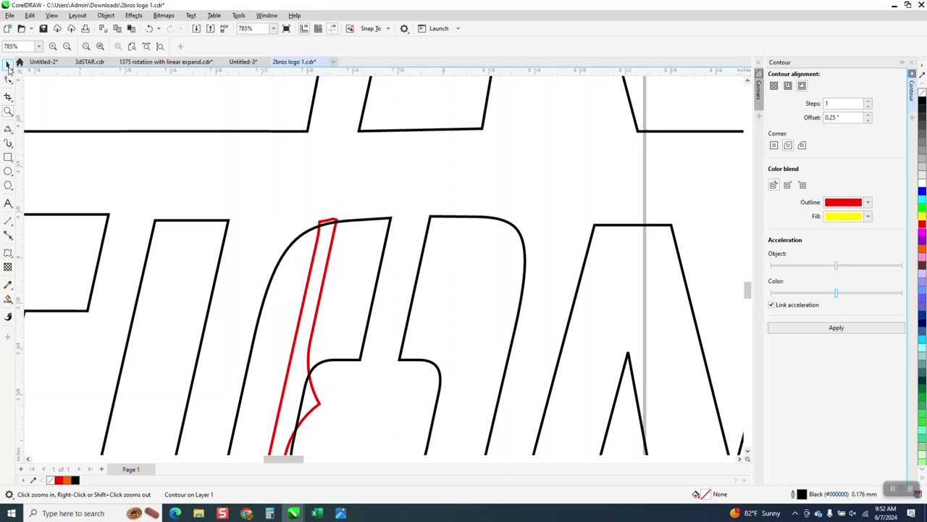
left_click(148, 30)
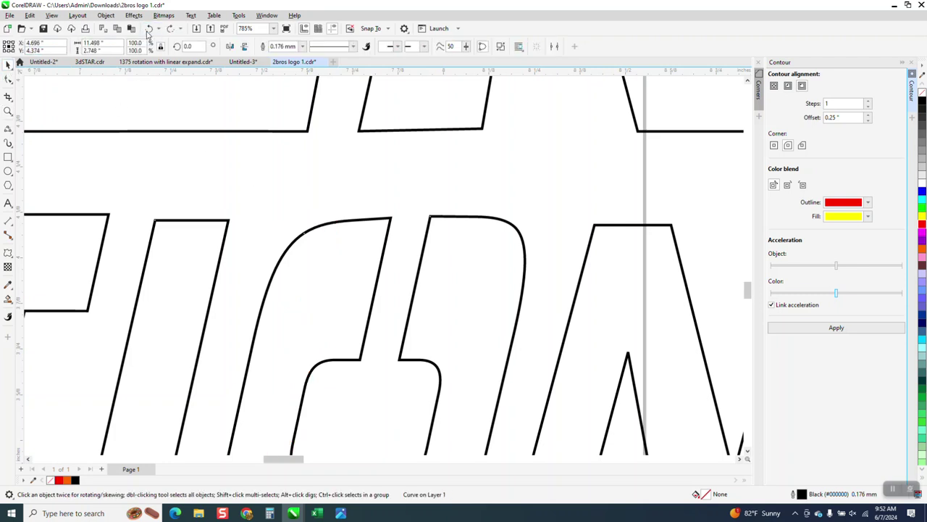
Switch the view to Enhanced and apply the red contour around the lower logo
left_click(51, 15)
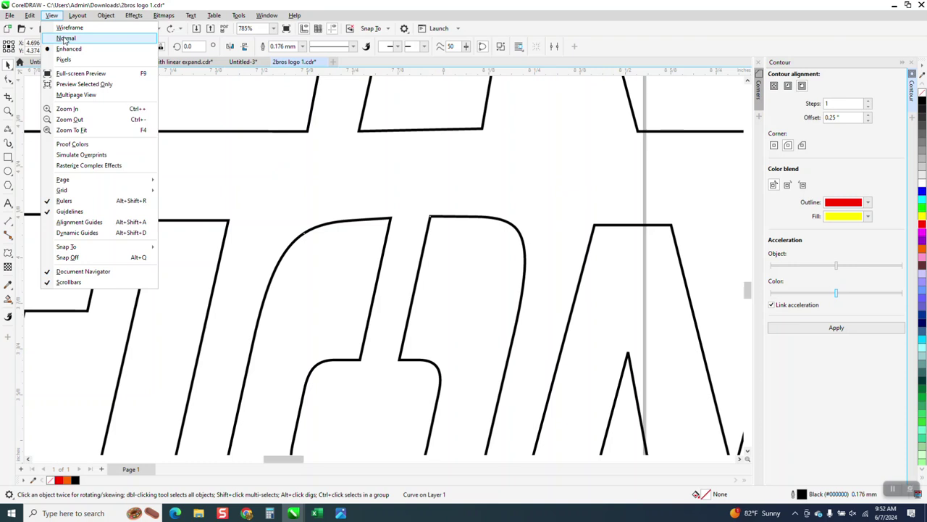
left_click(65, 35)
scroll(245, 96, "down", 2)
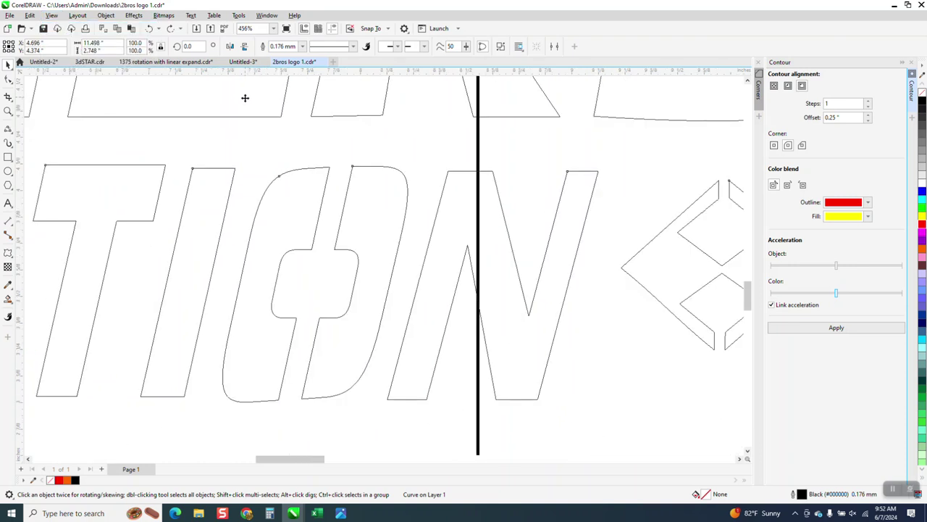
left_click(51, 15)
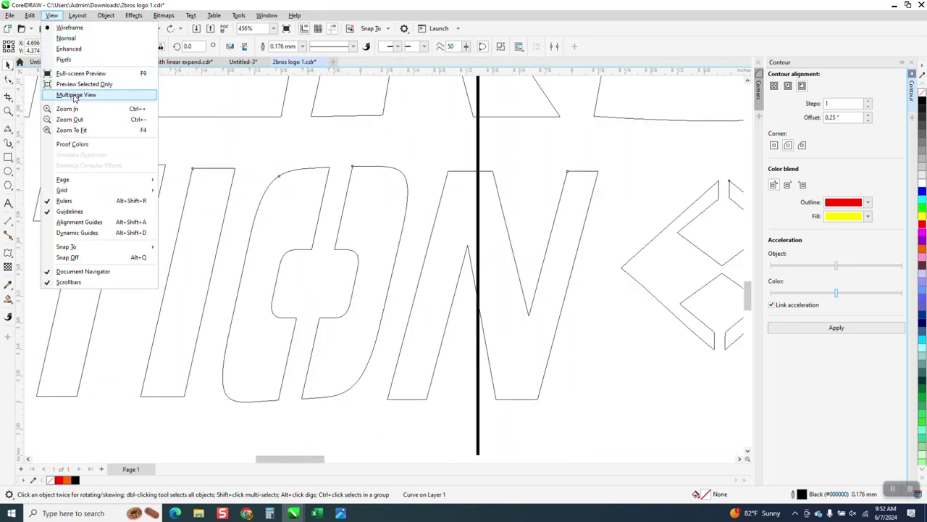
left_click(69, 49)
scroll(403, 232, "down", 3)
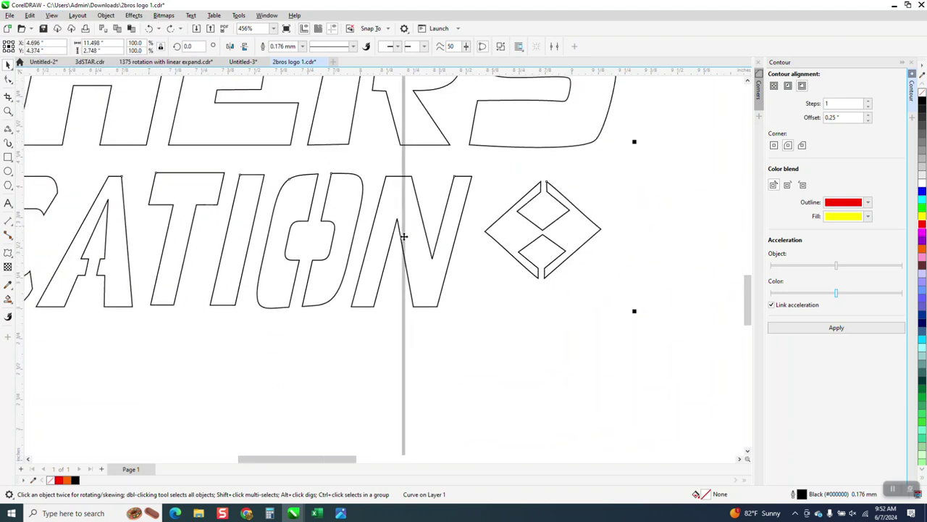
left_click(841, 329)
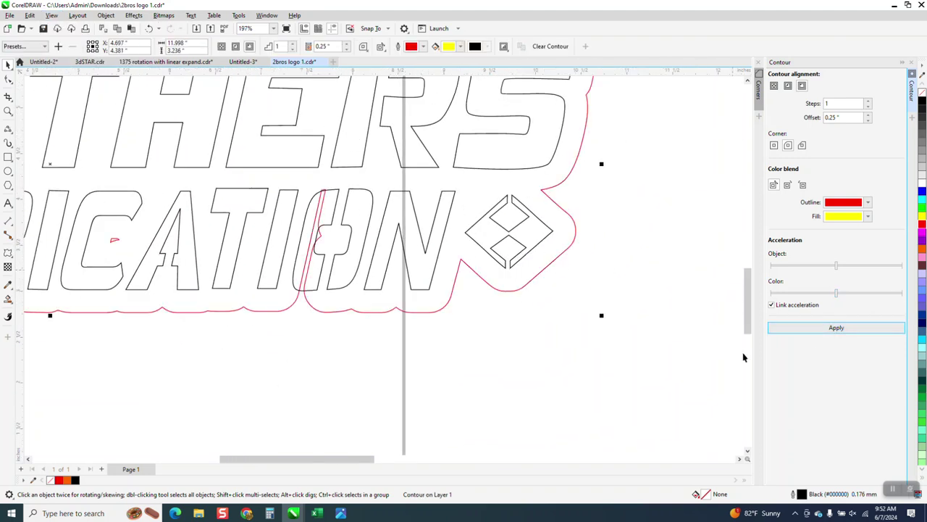
Zoom in under TION, draw a 2-point line across the contour's dip, and reselect the contour
left_click(8, 111)
left_click_drag(250, 260, 384, 333)
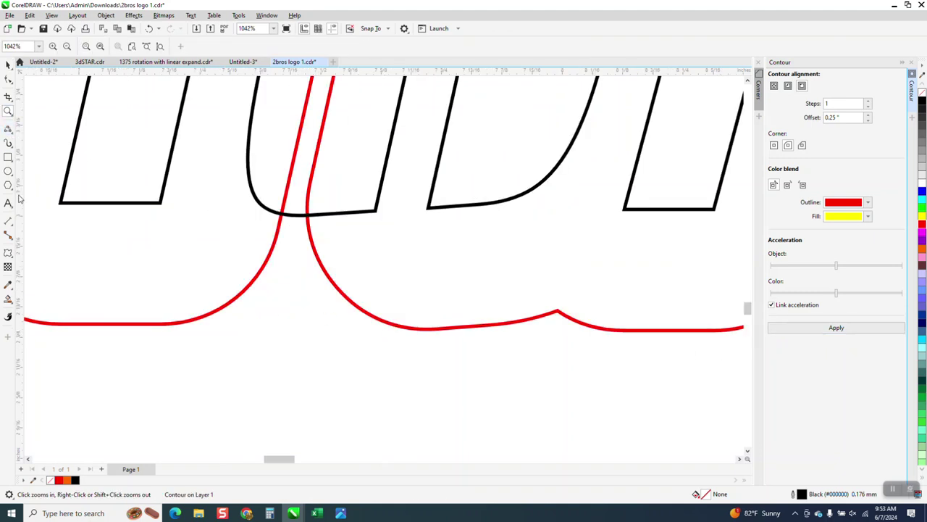
left_click(11, 133)
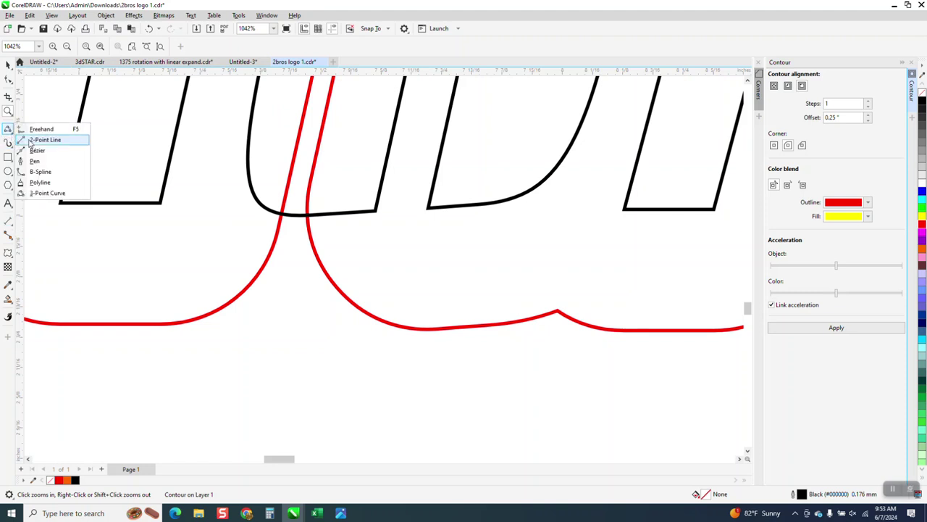
left_click(39, 140)
left_click_drag(415, 328, 176, 323)
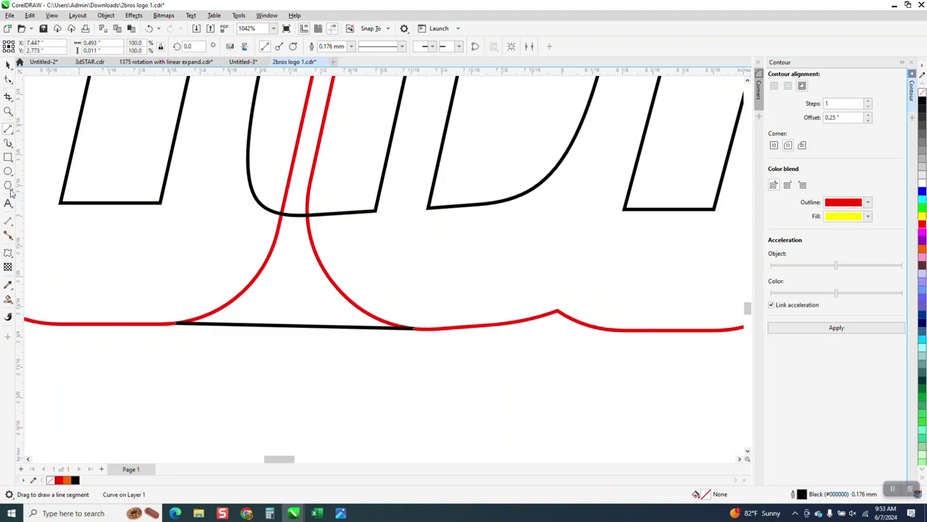
left_click(12, 103)
left_click(44, 118)
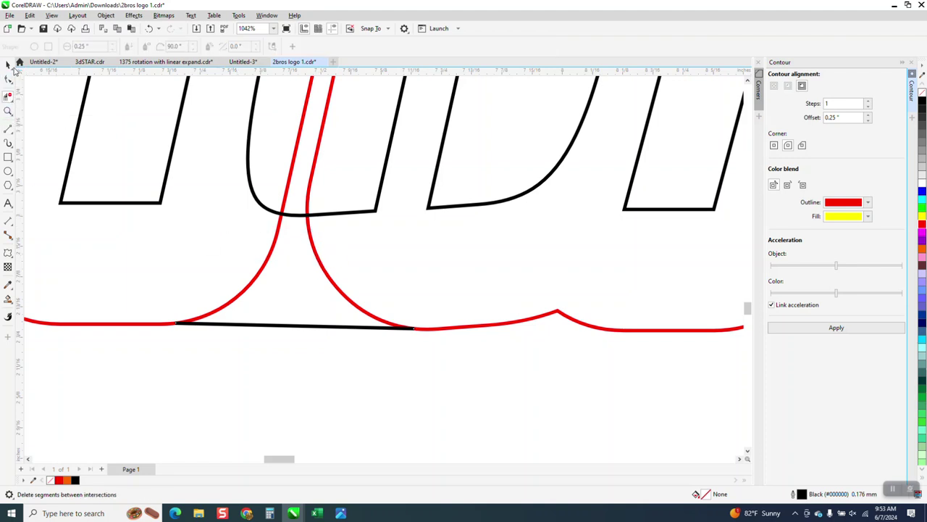
left_click(8, 64)
left_click(283, 220)
left_click(105, 15)
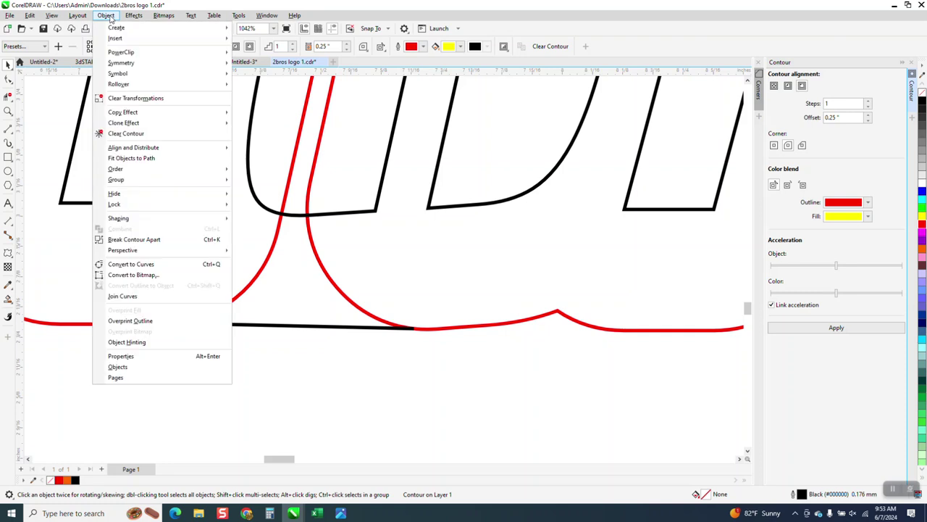
Break the contour apart and delete its segments below the line, above it, and inside the O
left_click(148, 239)
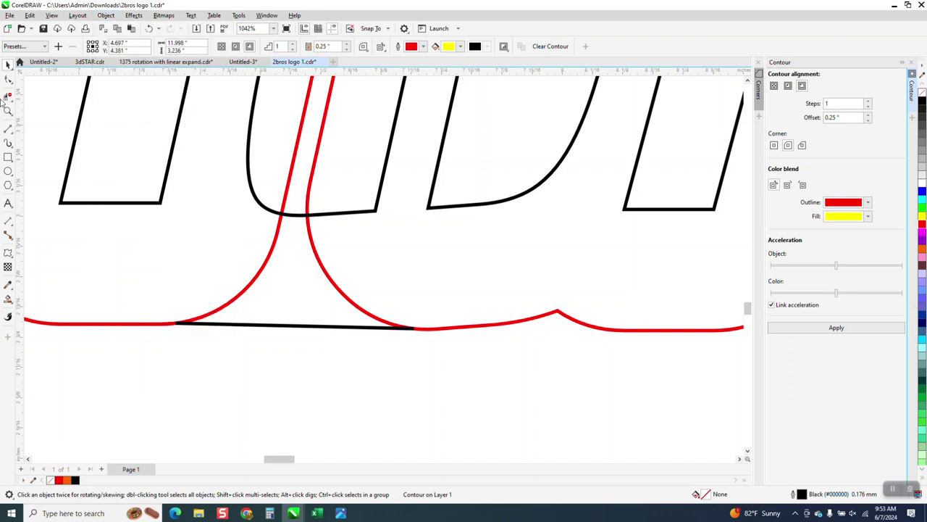
left_click(319, 246)
left_click(317, 181)
scroll(333, 227, "down", 4)
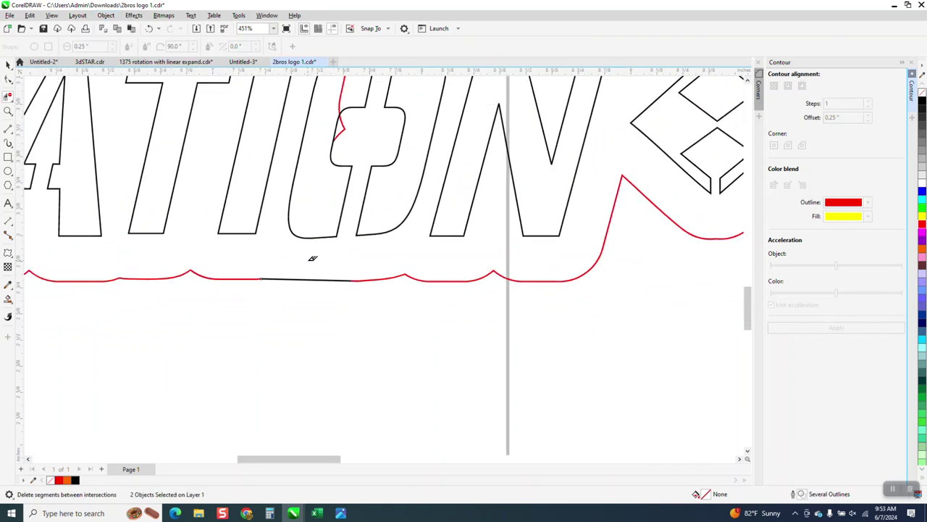
left_click(333, 148)
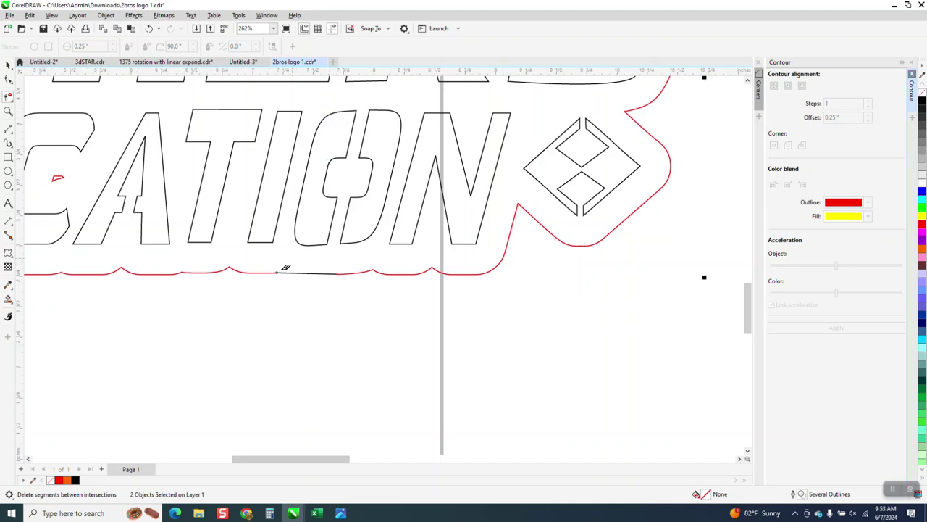
scroll(377, 270, "down", 4)
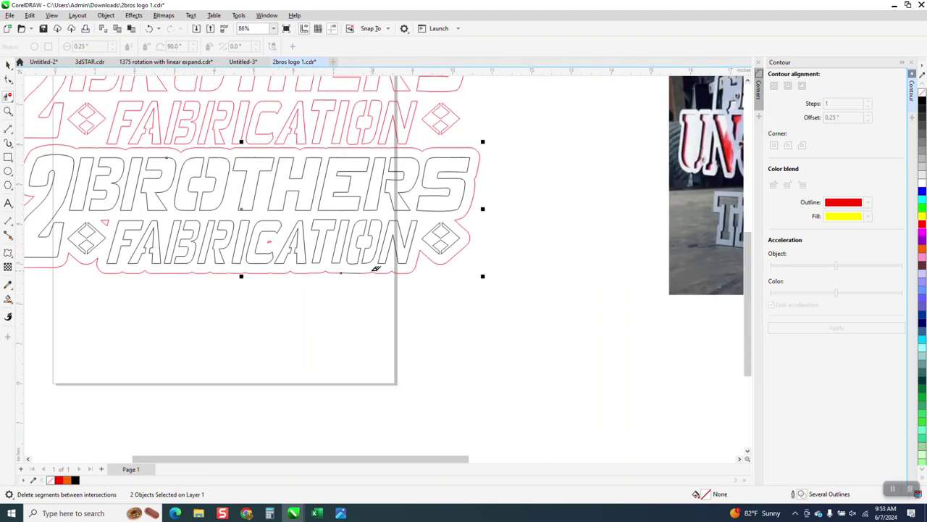
scroll(376, 269, "down", 1)
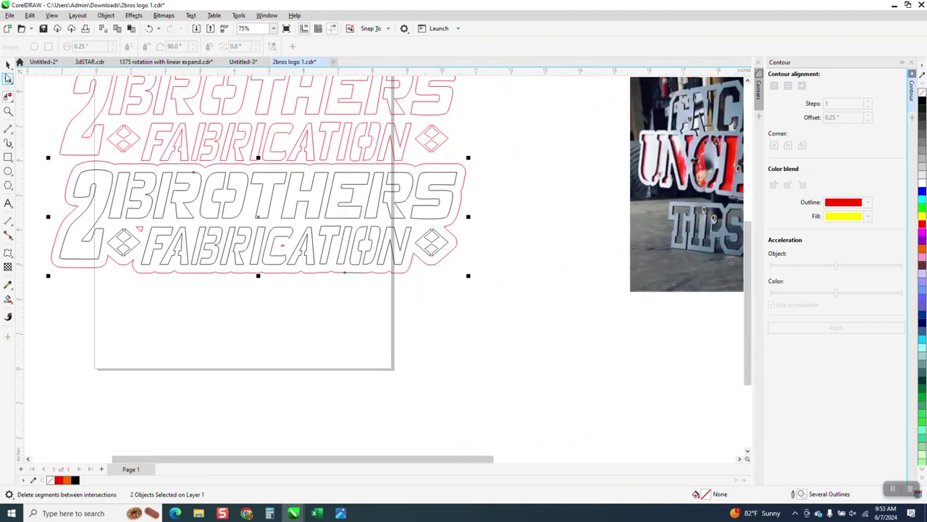
Zoom in on the lower logo and delete the small leftover red triangle
left_click(8, 65)
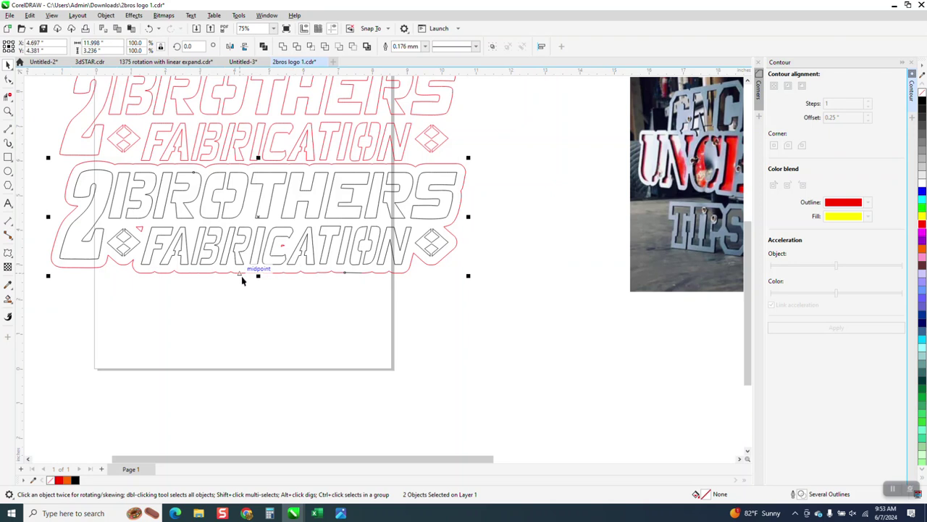
left_click(8, 111)
left_click_drag(140, 217, 416, 303)
left_click(8, 97)
left_click(44, 200)
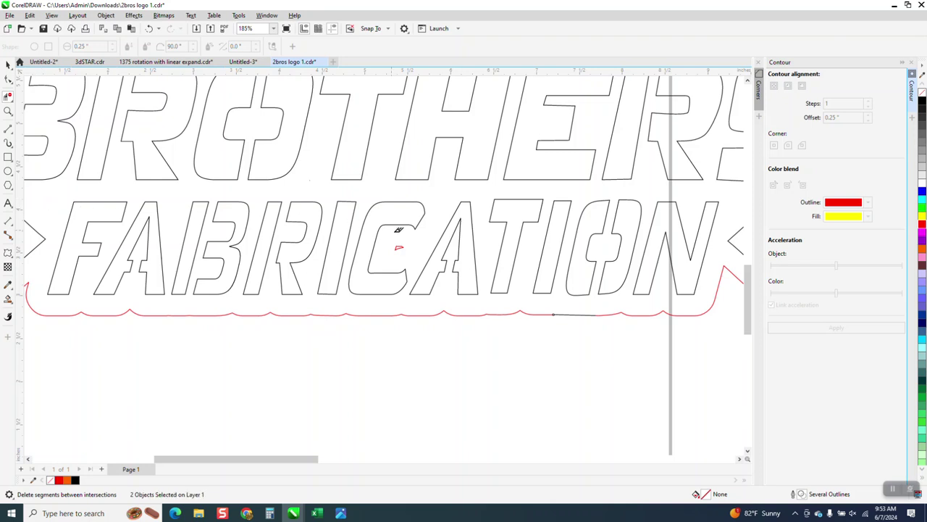
scroll(413, 254, "down", 2)
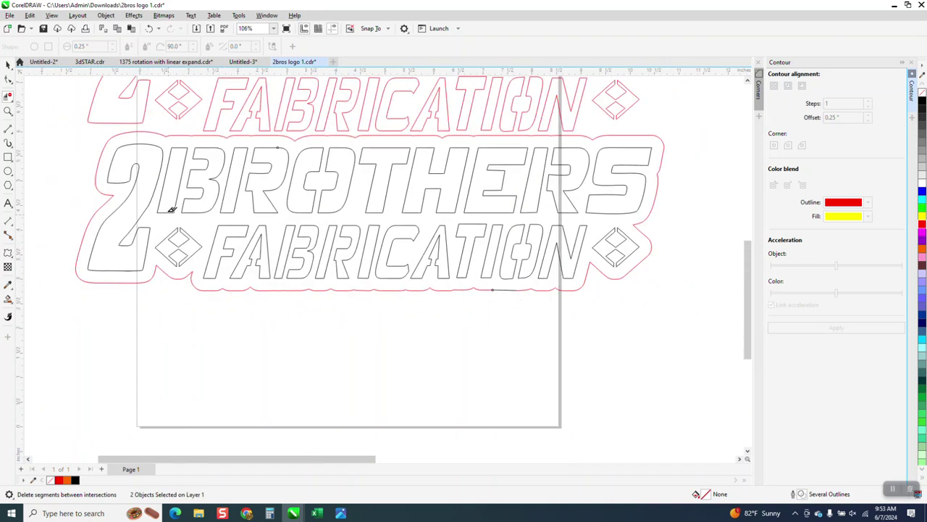
Smart-fill the contour region orange and nudge that orange backer down below the outline logos
left_click(8, 65)
left_click(10, 299)
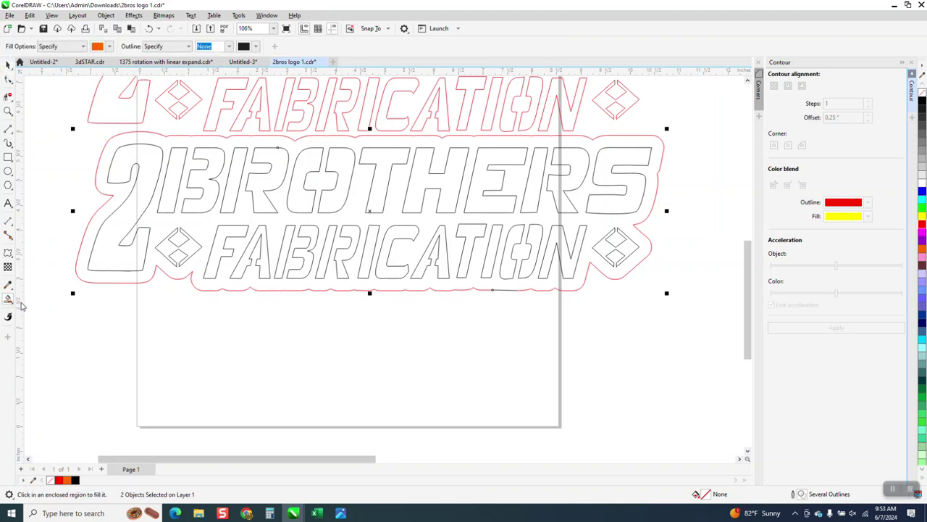
left_click(169, 148)
key("Down")
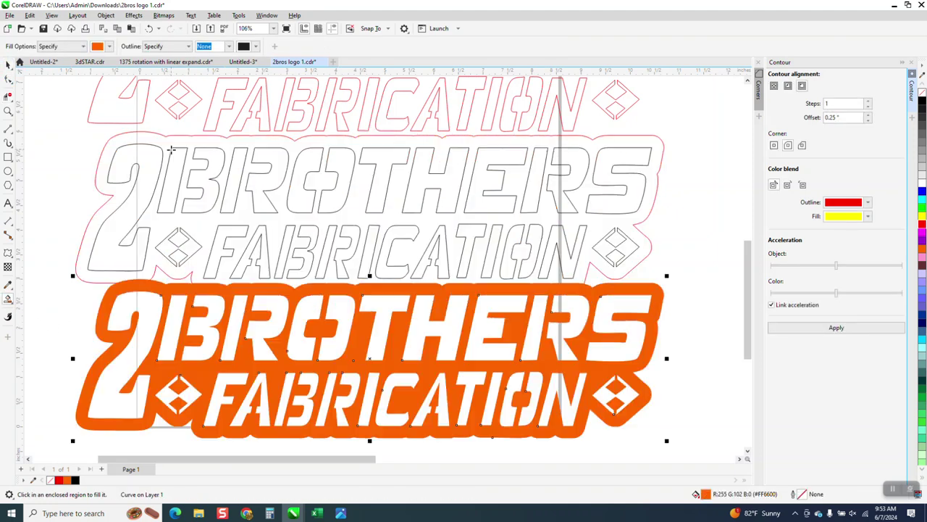
scroll(173, 168, "down", 1)
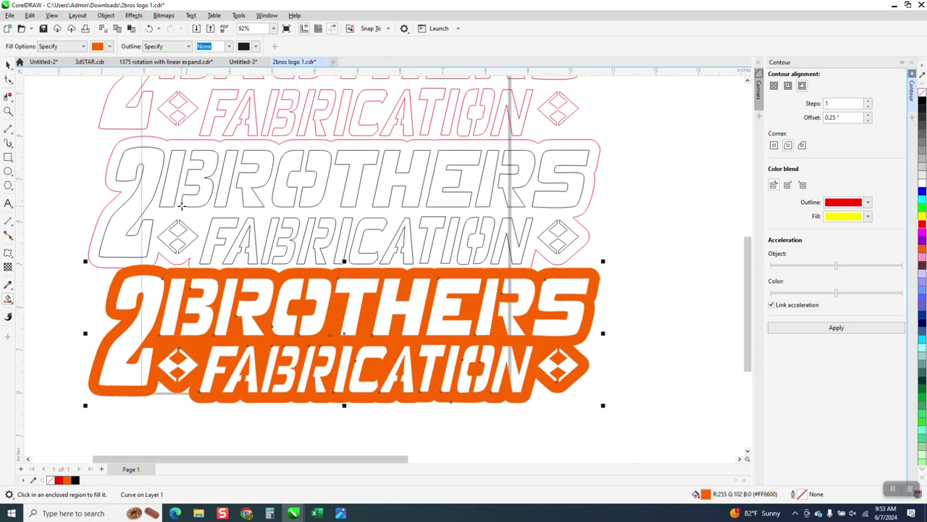
key("Down")
scroll(231, 234, "down", 2)
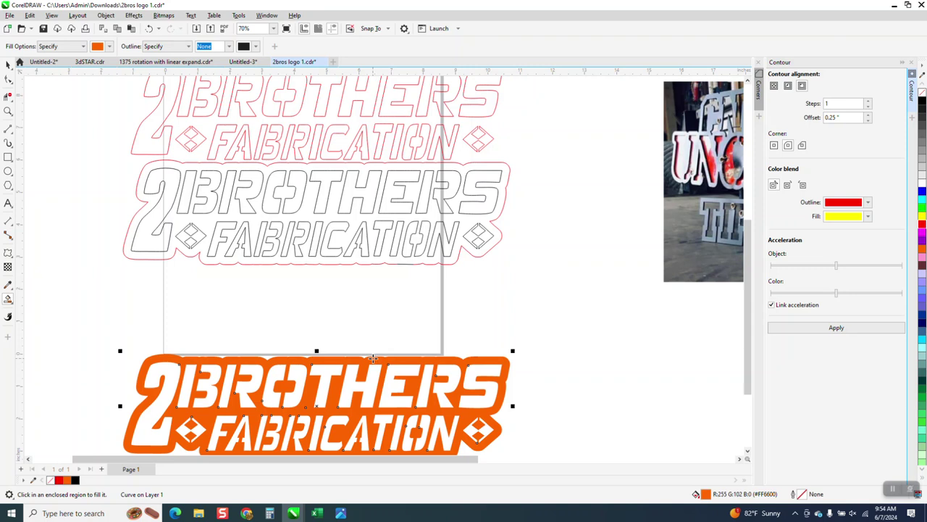
scroll(360, 326, "down", 1)
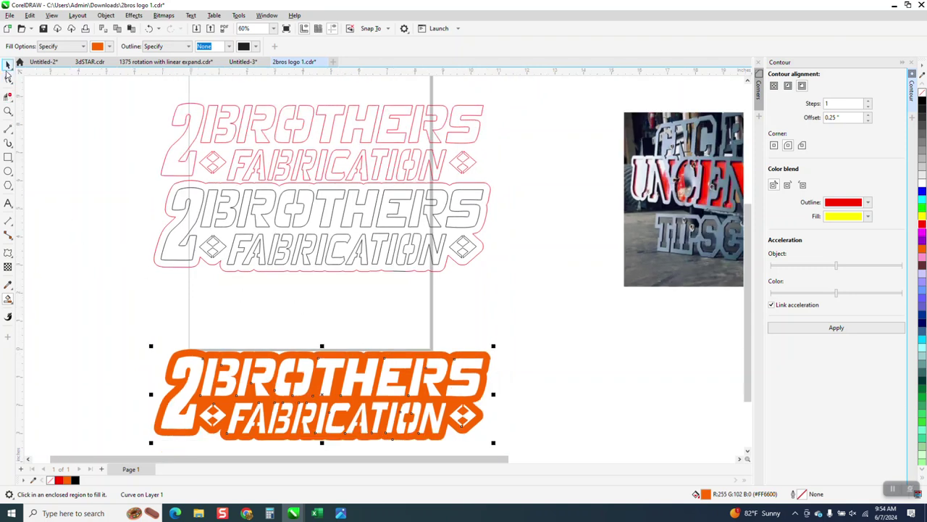
Duplicate the orange backer, shift the copy down, and give it no fill and a black outline
left_click(7, 65)
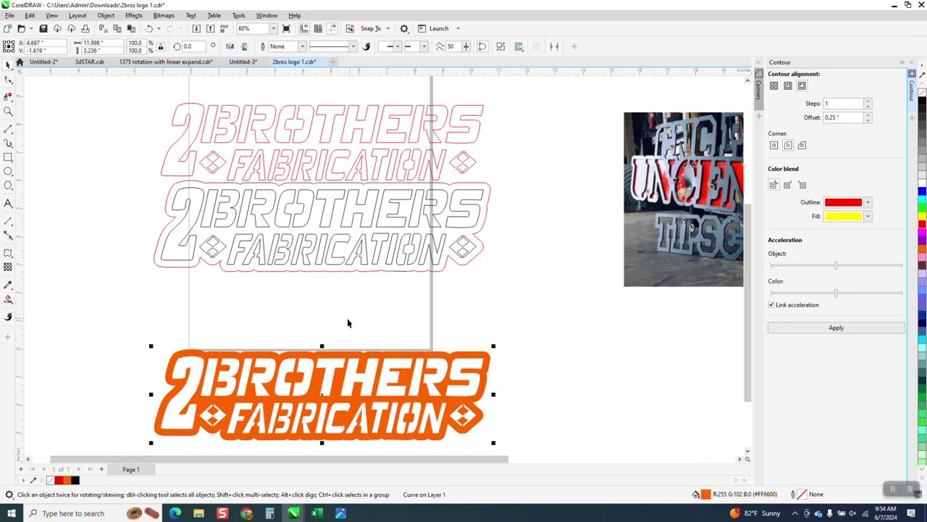
scroll(344, 321, "down", 1)
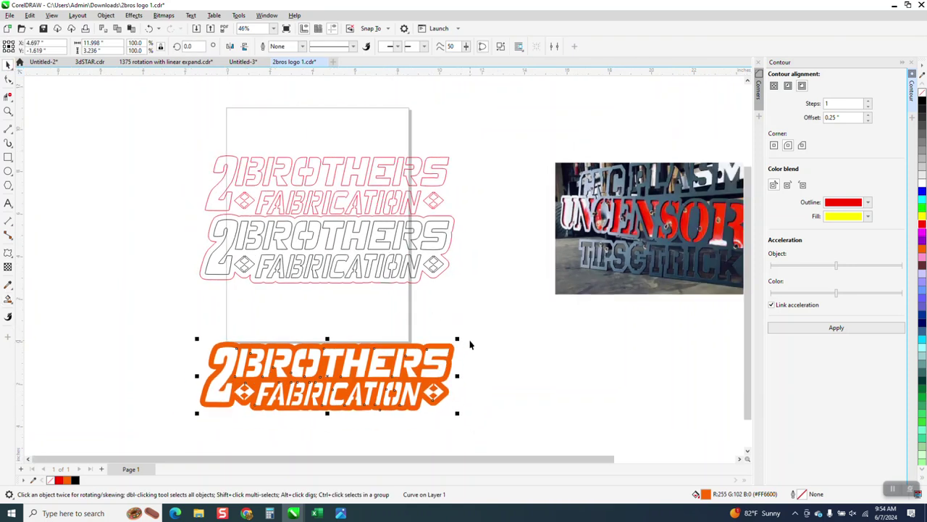
key("ctrl+d")
scroll(435, 321, "down", 1)
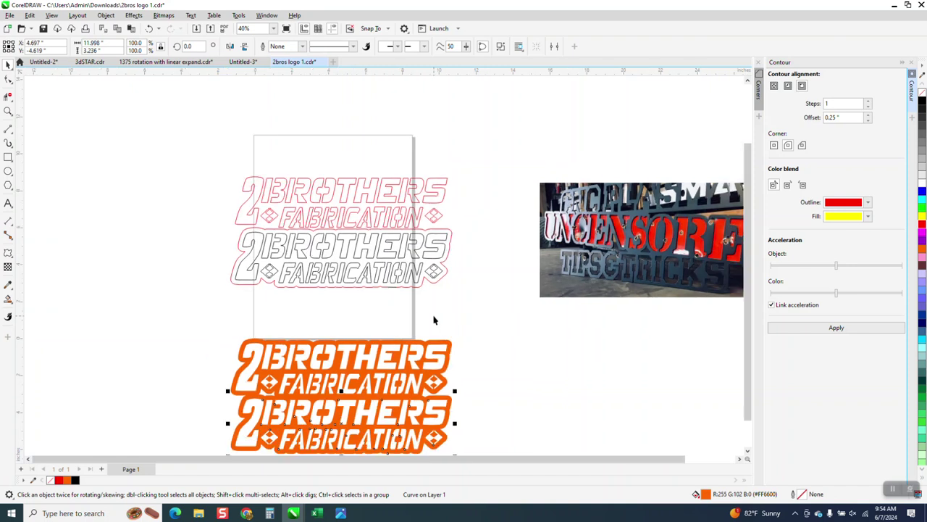
key("shift+Down")
left_click(923, 94)
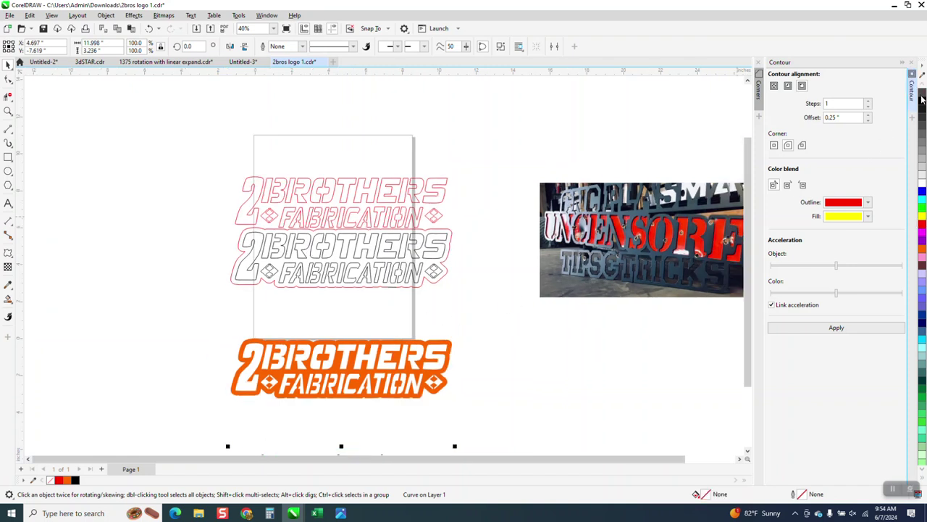
right_click(922, 102)
scroll(453, 267, "down", 1)
scroll(453, 266, "down", 2)
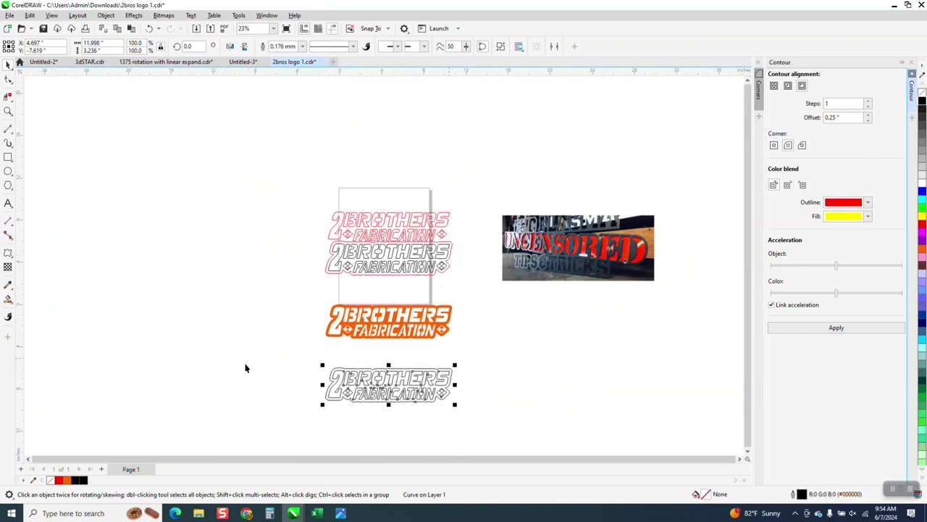
Draw a rectangle around the bottom logo, smart-fill the area around it orange, and move that panel down
left_click(10, 114)
left_click_drag(310, 328, 517, 418)
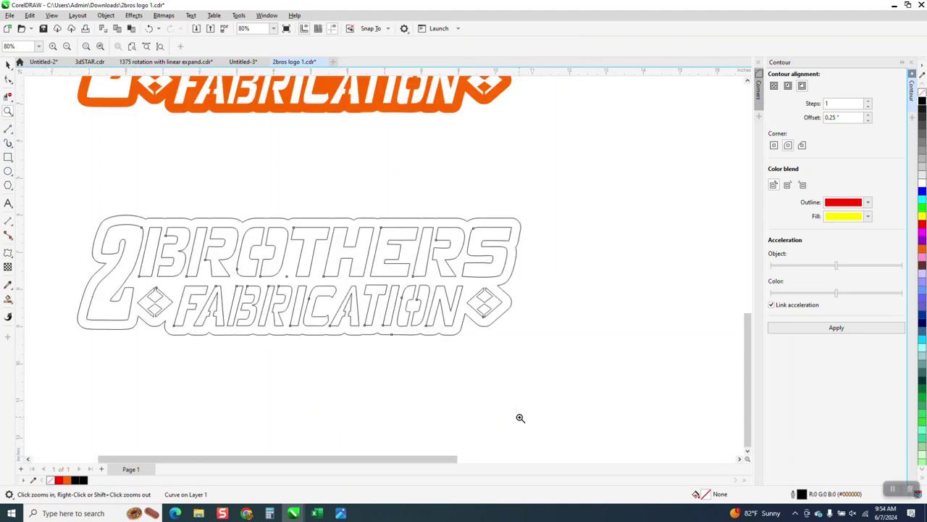
left_click(8, 157)
left_click_drag(58, 191, 550, 362)
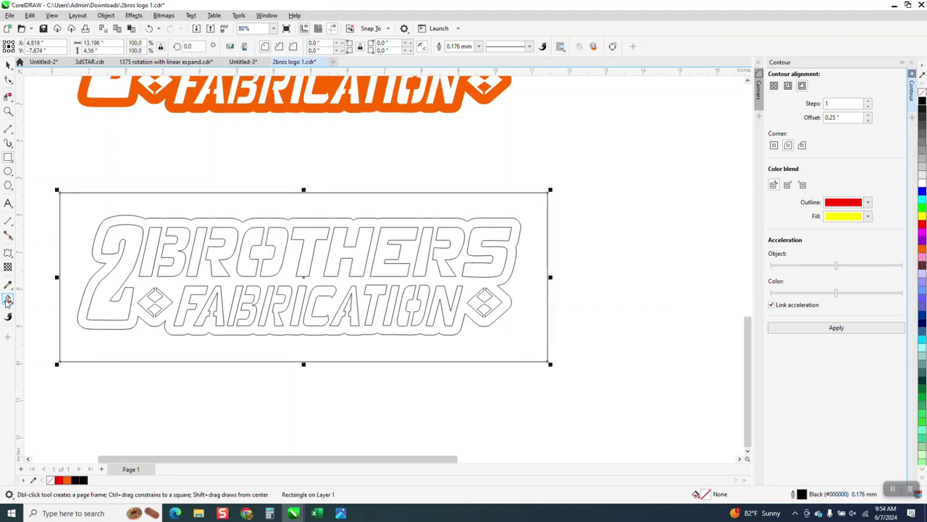
left_click(8, 299)
left_click(75, 241)
scroll(160, 241, "down", 3)
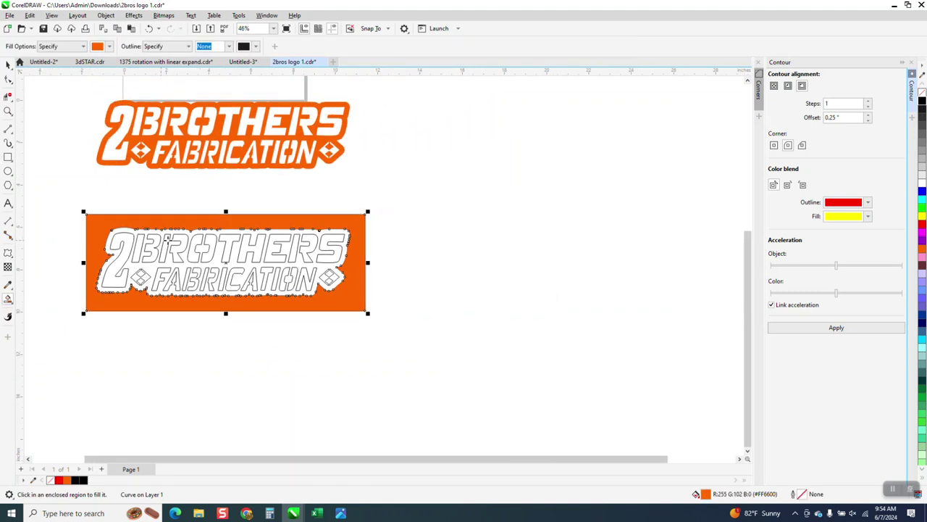
key("Down")
key("Down")
Smart-fill the logo silhouette, move it right, and make it unfilled with a black outline
left_click(236, 344)
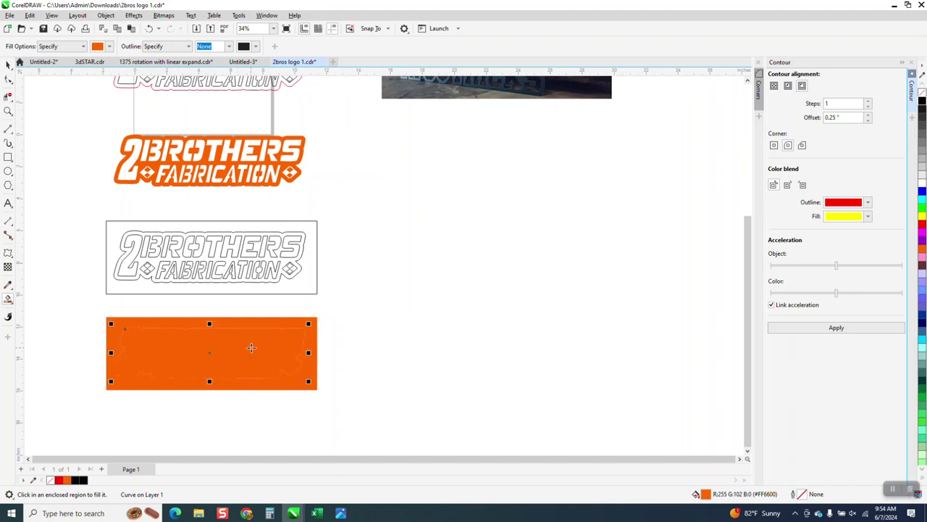
key("Right")
key("Right")
key("Right")
key("Right")
key("Right")
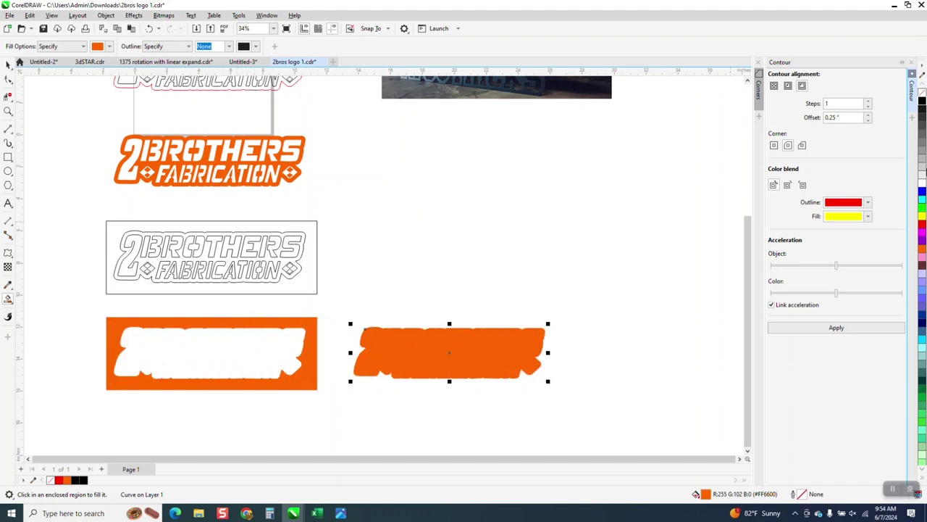
left_click(922, 97)
right_click(922, 102)
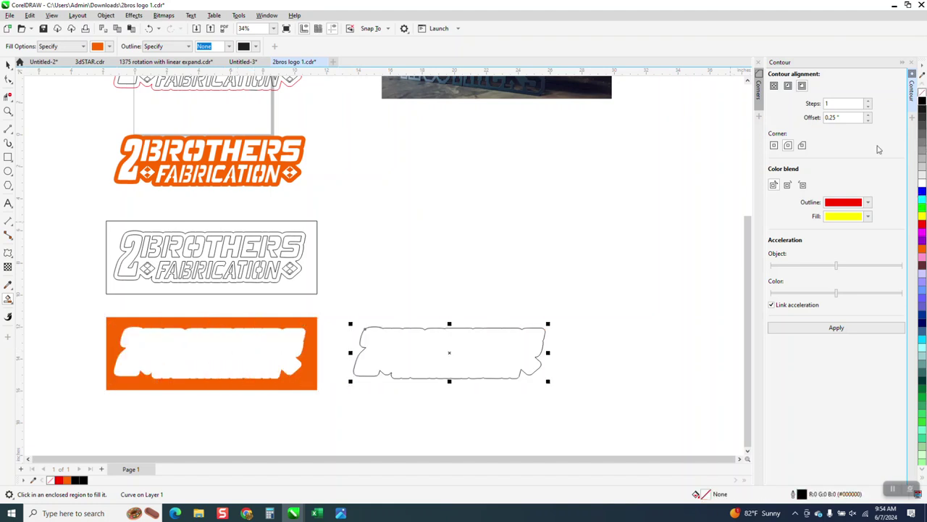
Nudge the silhouette shape up and select the orange 2BROTHERS logo
key("Up")
key("Up")
key("Up")
key("Up")
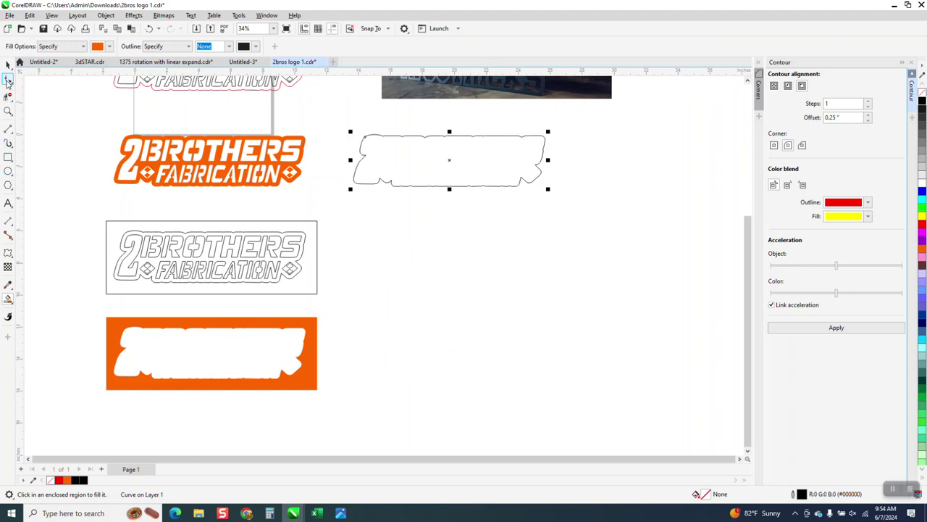
left_click(8, 64)
key("Escape")
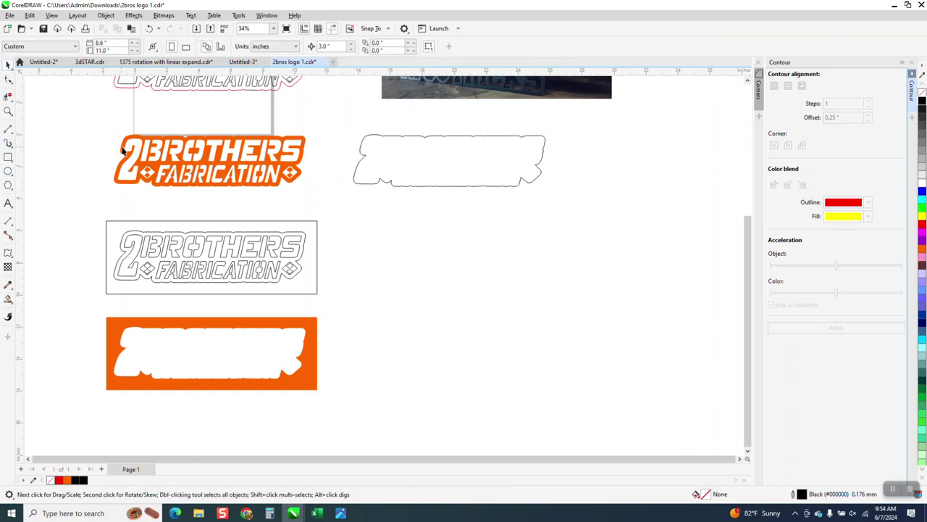
scroll(192, 235, "down", 1)
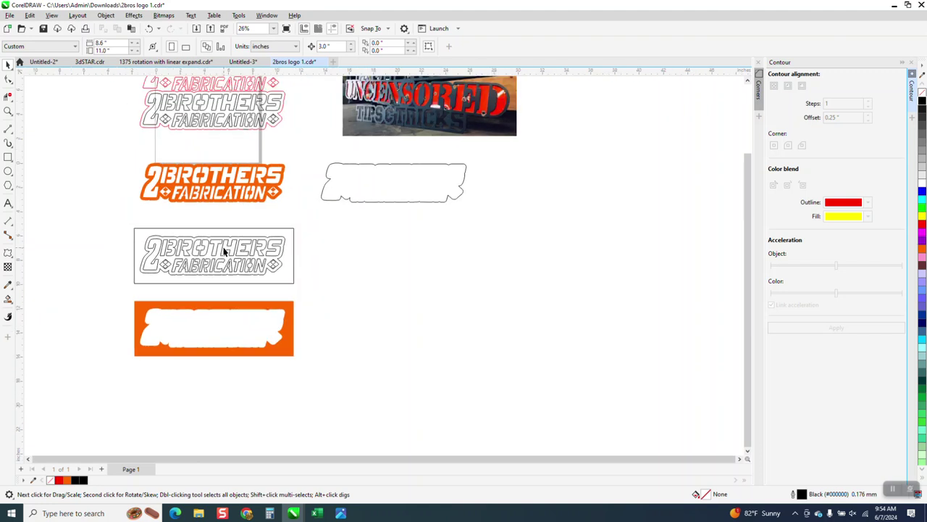
left_click(238, 176)
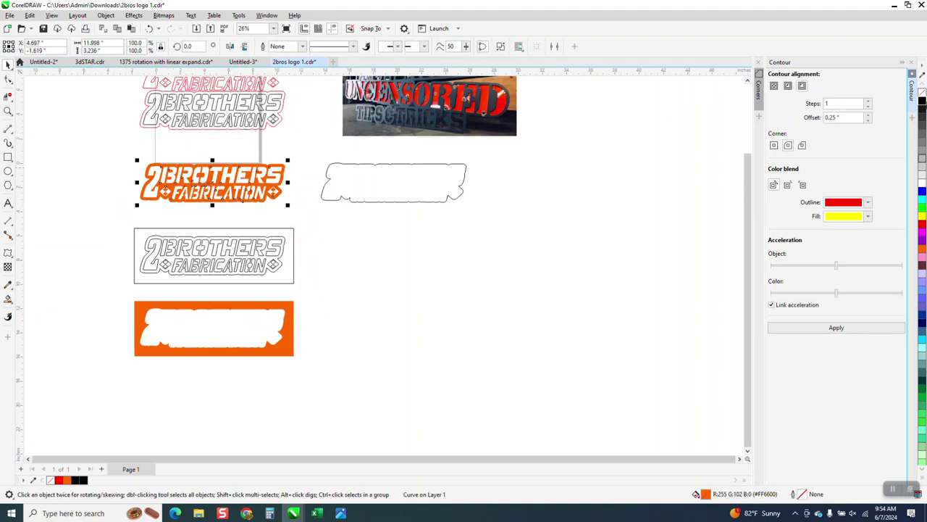
Give the logo no fill and a black outline, and shift it right beside the silhouette
left_click(922, 90)
right_click(922, 101)
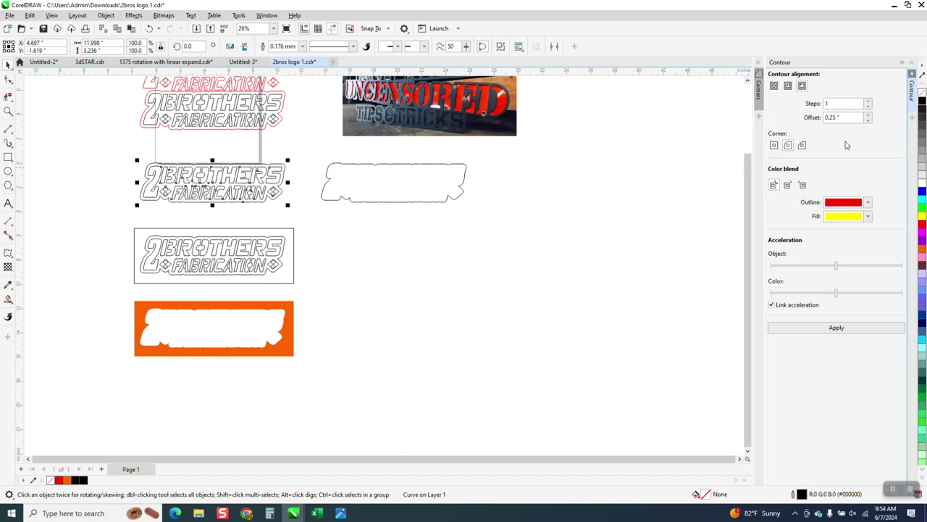
key("Right")
key("Right")
key("Right")
key("Right")
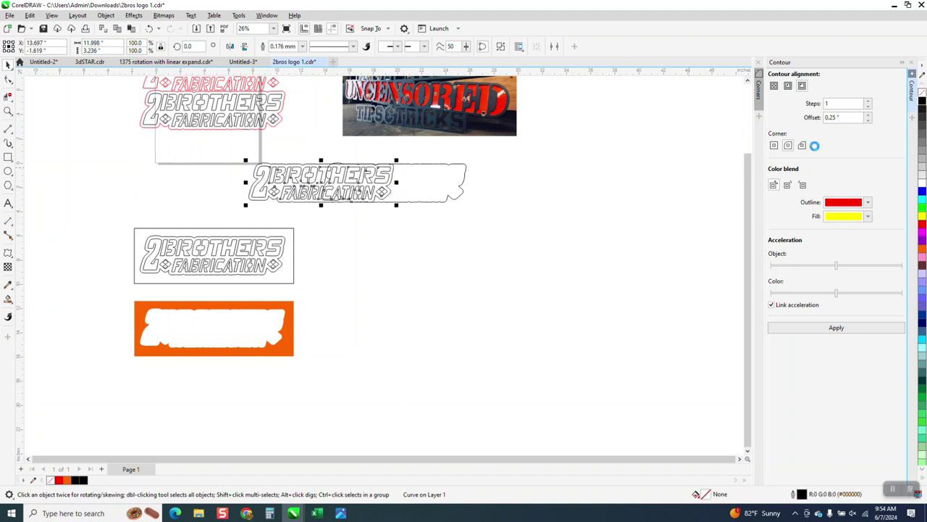
key("Right")
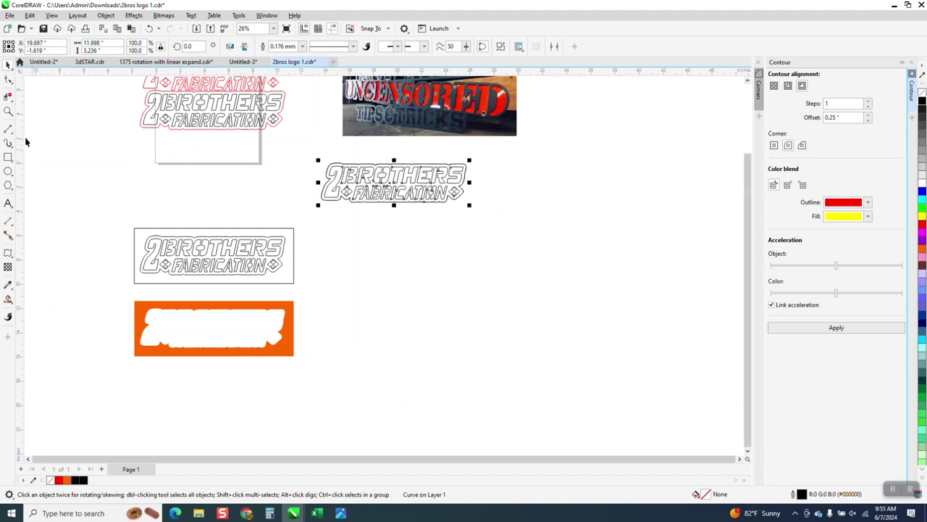
key("Right")
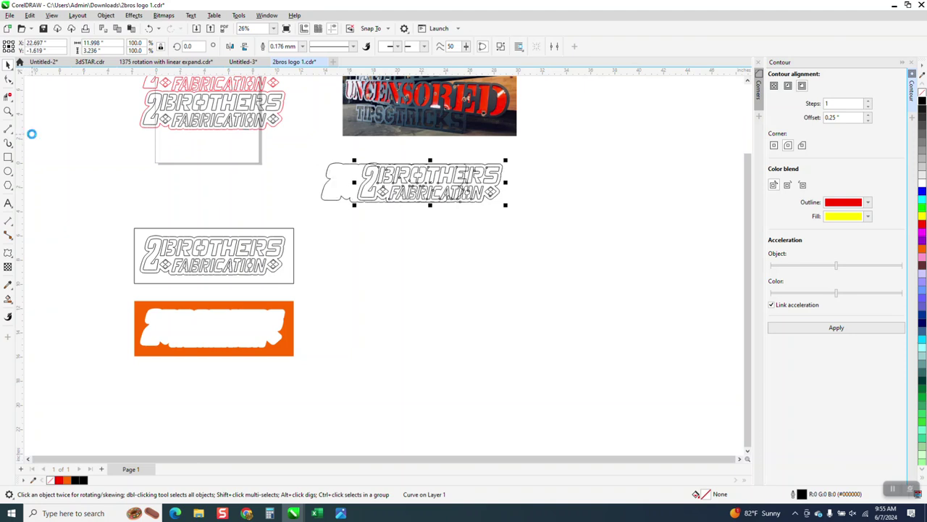
key("Right")
key("Right")
key("Right")
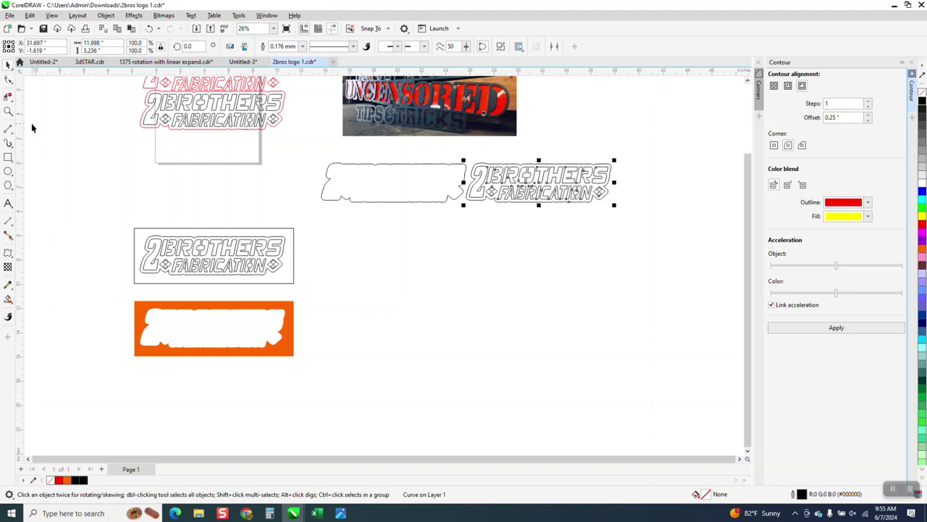
left_click(445, 169)
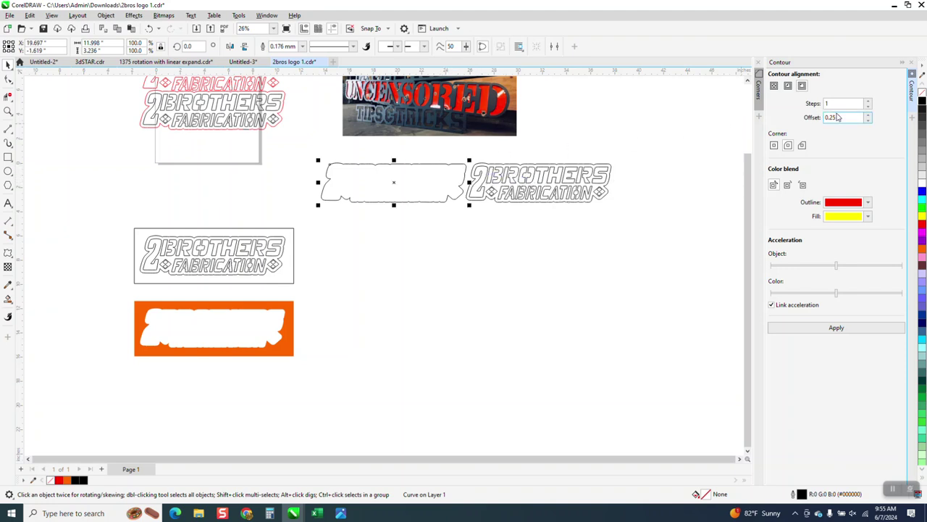
Apply a 0.25-inch contour to the silhouette and separate the red contour
left_click(844, 329)
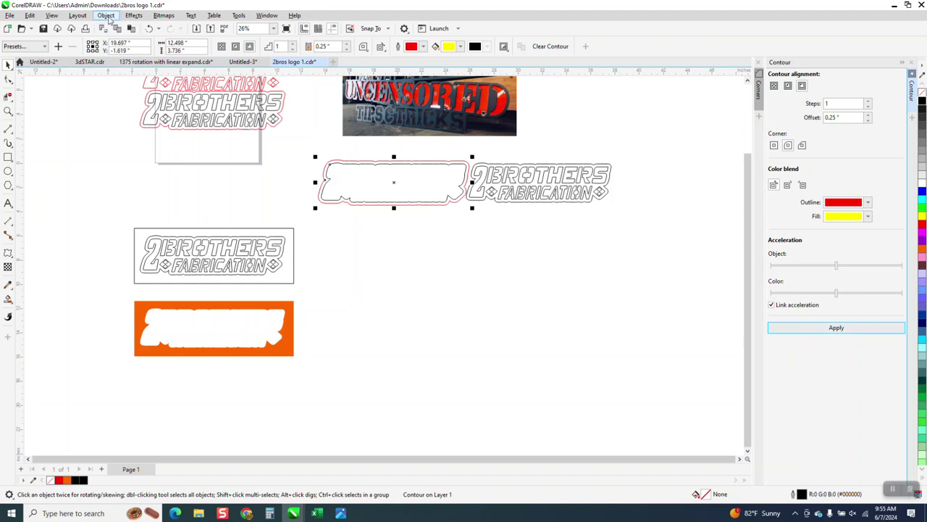
left_click(105, 15)
key("Escape")
Select the red contour outline and move it down
left_click(8, 65)
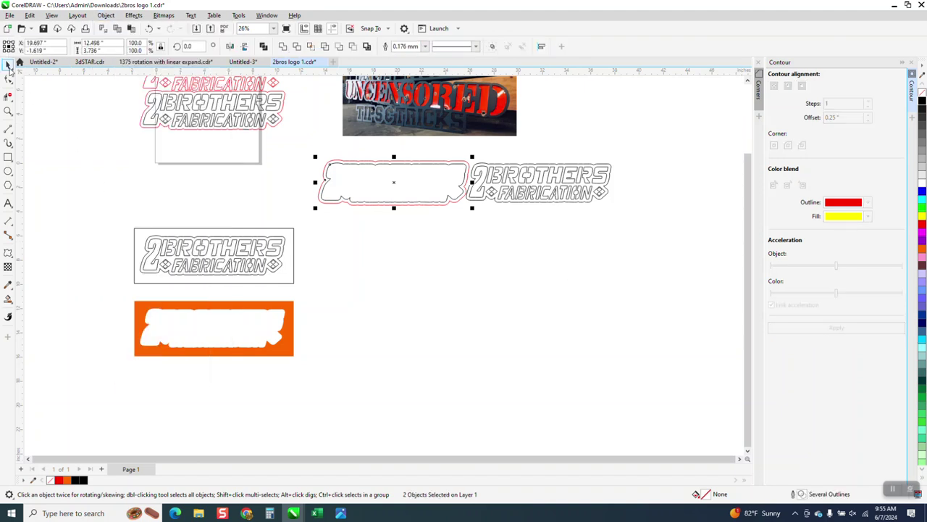
left_click(416, 212)
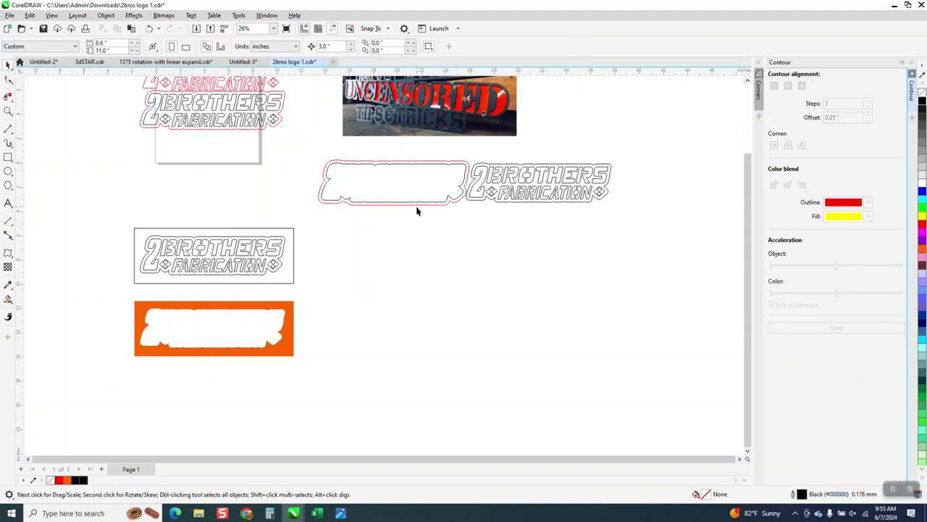
left_click(420, 205)
left_click_drag(424, 201, 470, 217)
key("Down")
Move the outlined logo down and left onto the red contour, then zoom in on it
left_click(514, 200)
key("Down")
key("Down")
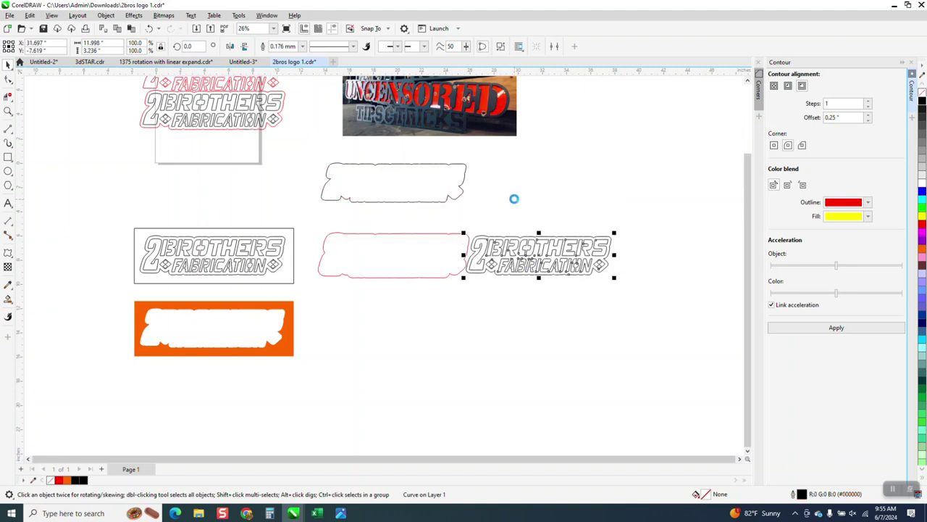
key("Left")
key("Left")
key("Left")
key("Left")
key("Left")
key("Left")
key("Left")
key("Left")
key("Left")
key("Left")
key("Left")
key("Left")
key("Left")
key("Left")
key("Left")
key("Left")
key("Left")
key("Left")
key("Left")
key("Left")
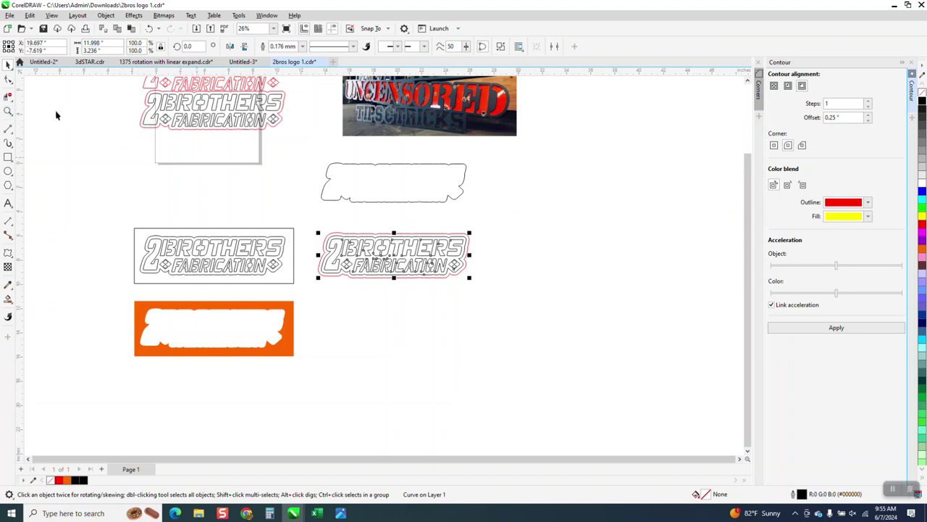
left_click(8, 111)
left_click_drag(317, 215, 509, 301)
Drag the 2BROTHERS lettering down out of its contour shape
left_click(8, 65)
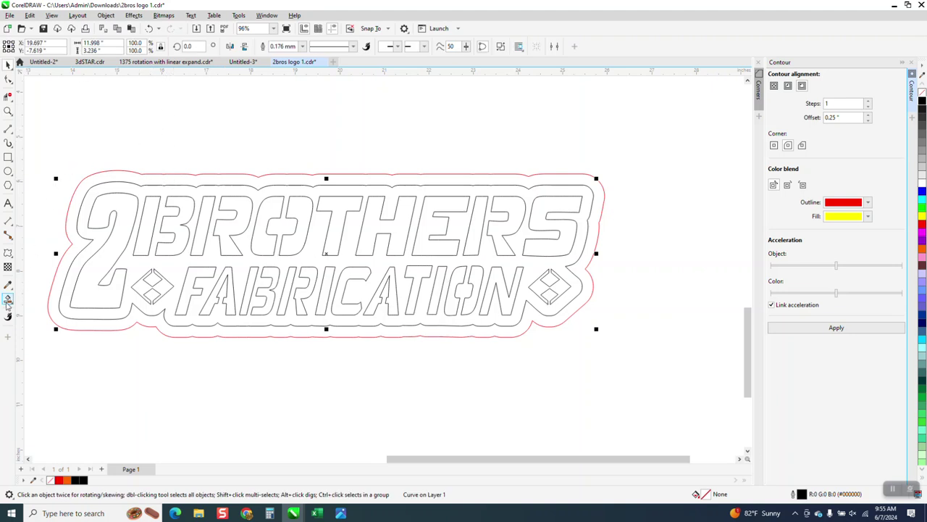
left_click_drag(178, 203, 283, 229)
scroll(214, 235, "down", 5)
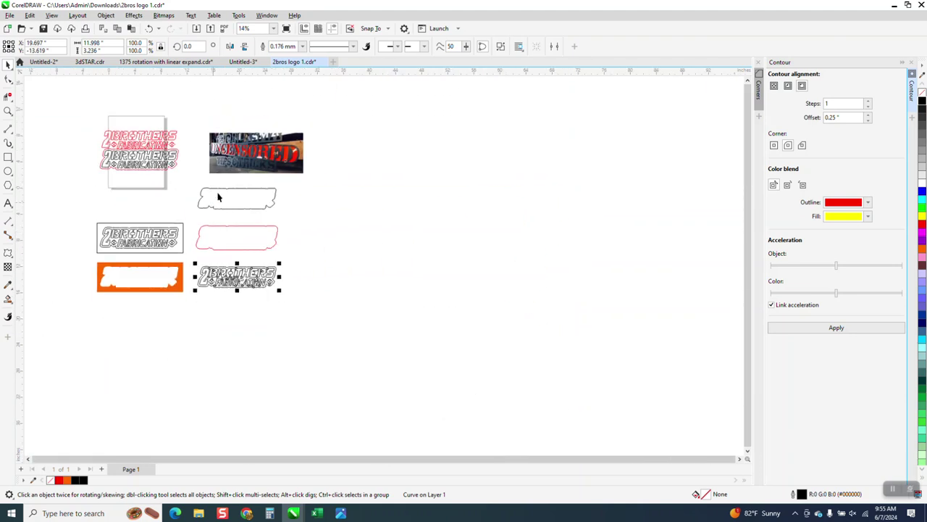
Smart Fill the empty contour shape solid black, replacing the unwanted orange fill
left_click(8, 298)
left_click(235, 236)
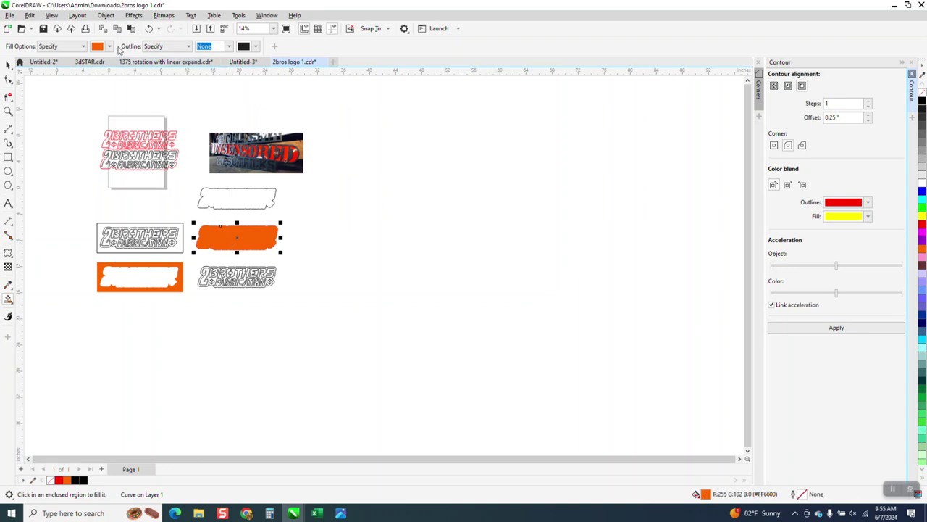
left_click(149, 28)
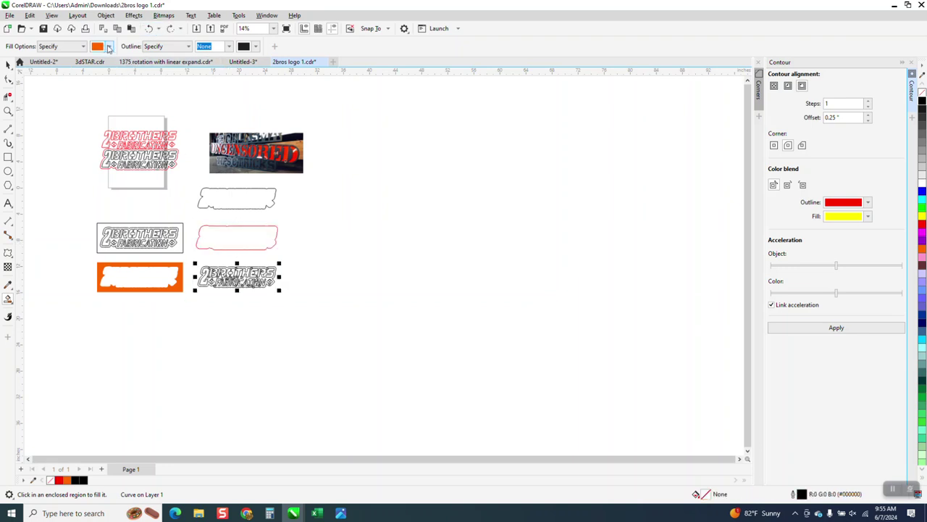
left_click(109, 47)
left_click(100, 92)
left_click(261, 236)
Select the separated 2BROTHERS lettering and fill it red
left_click(9, 65)
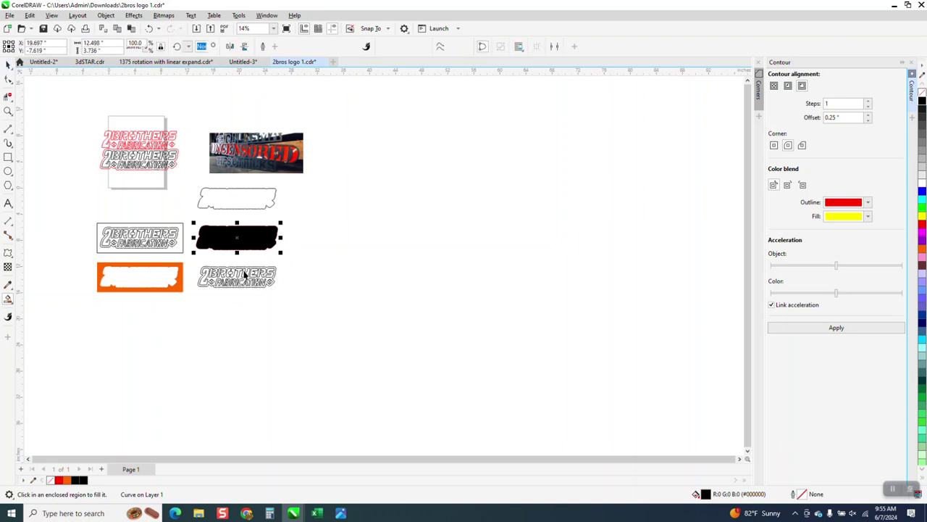
left_click_drag(192, 266, 312, 305)
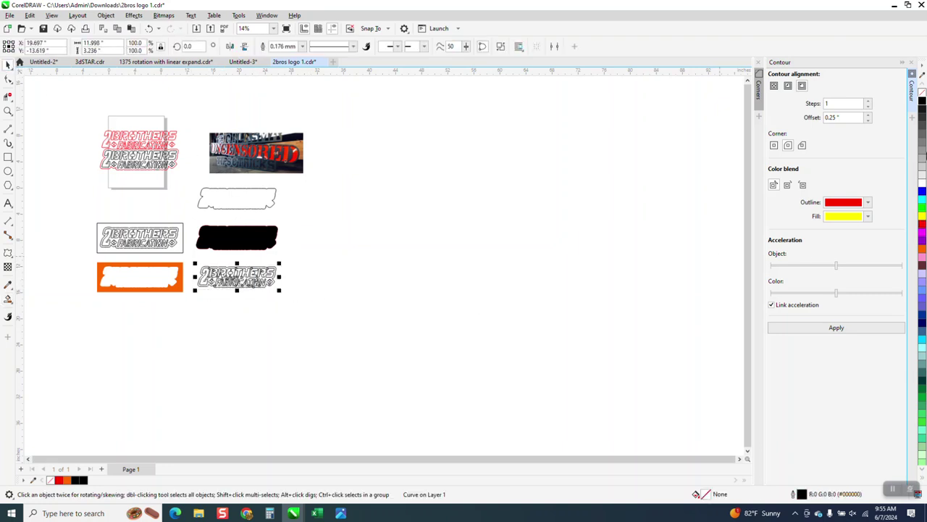
left_click(923, 227)
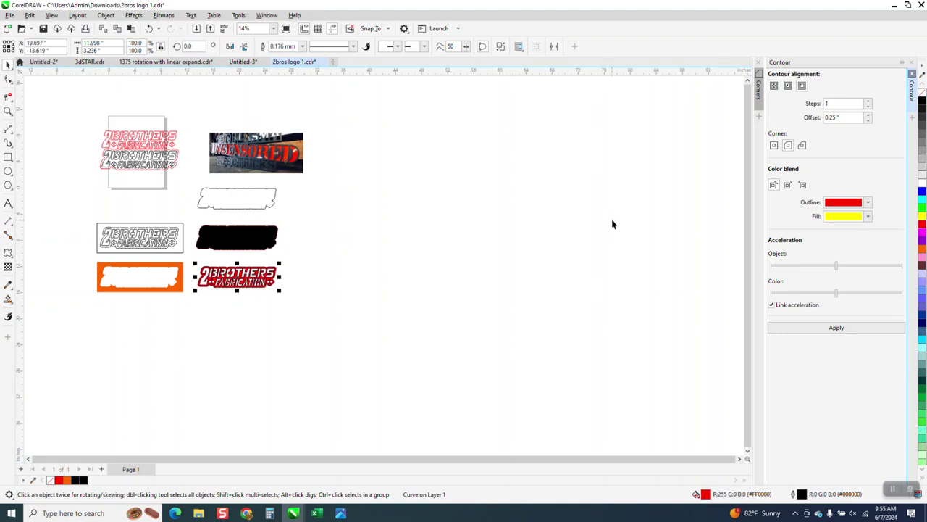
Centre the red lettering over the black backer and bring it to the front
key("Up")
key("Up")
key("Up")
key("Up")
key("Up")
key("shift+Page_Down")
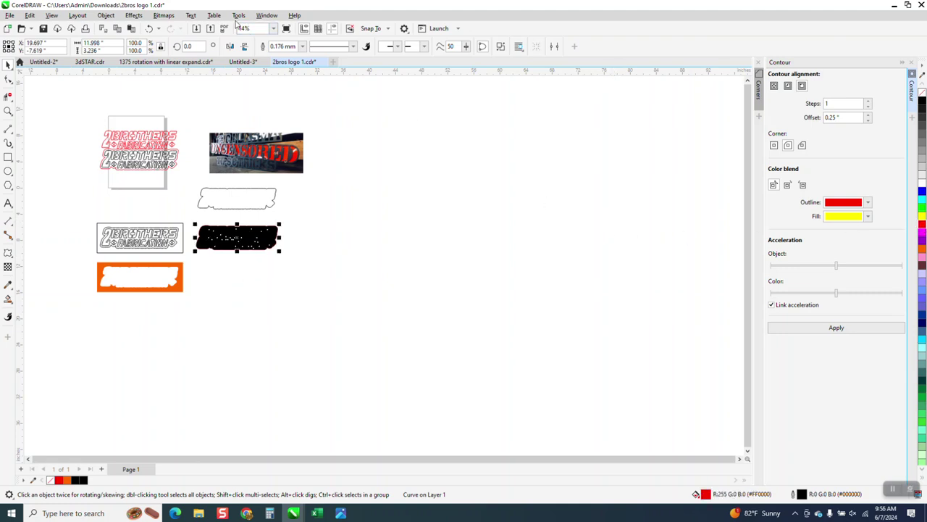
left_click(105, 16)
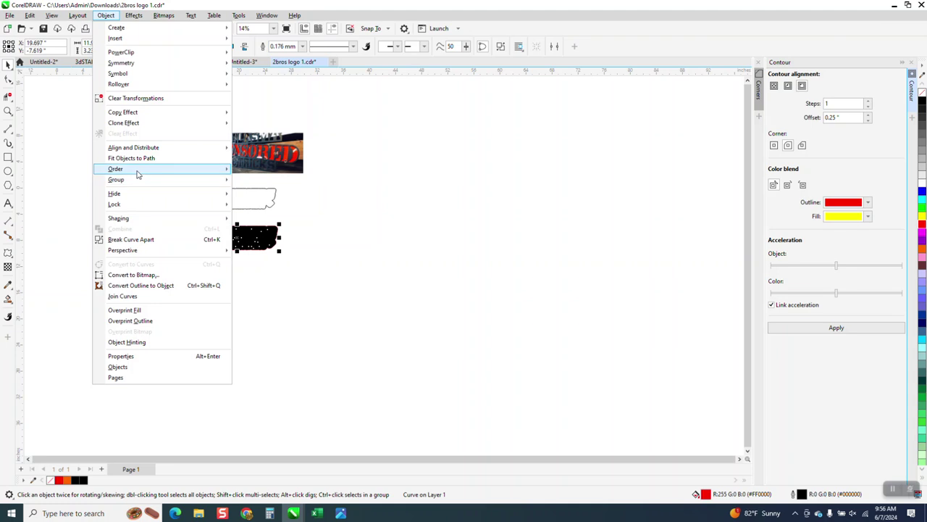
mouse_move(142, 168)
left_click(267, 171)
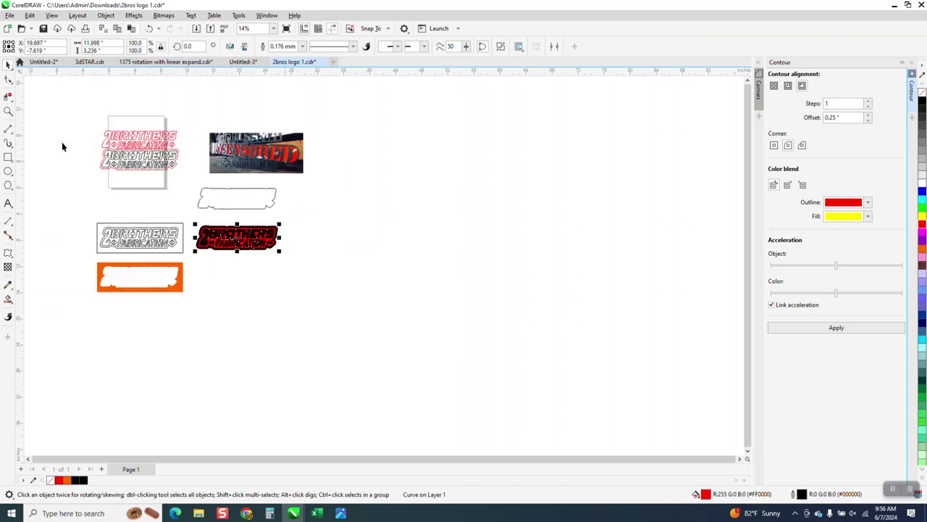
Zoom in on the red-and-black logo and deselect it for a clean view
left_click(7, 112)
left_click_drag(193, 220, 353, 284)
left_click(8, 65)
left_click(177, 102)
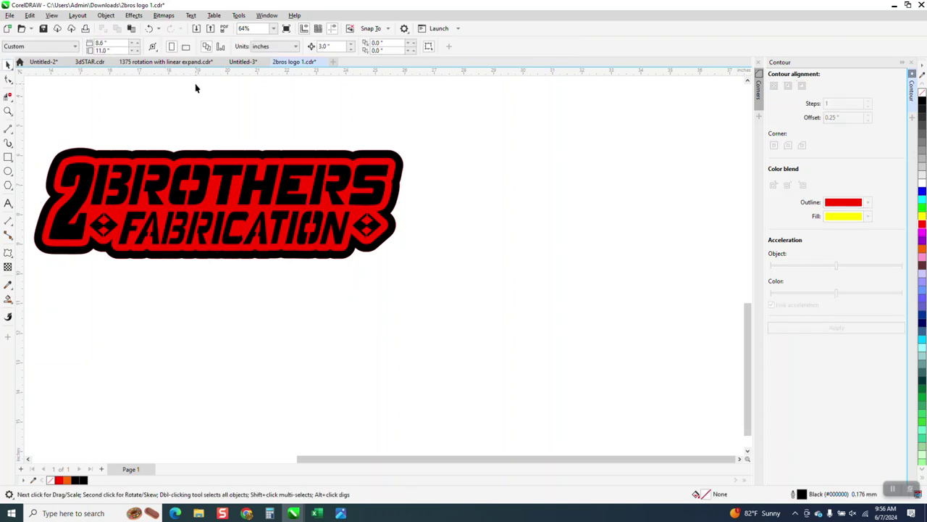
Select the black backer and red lettering and group them together
left_click(403, 158)
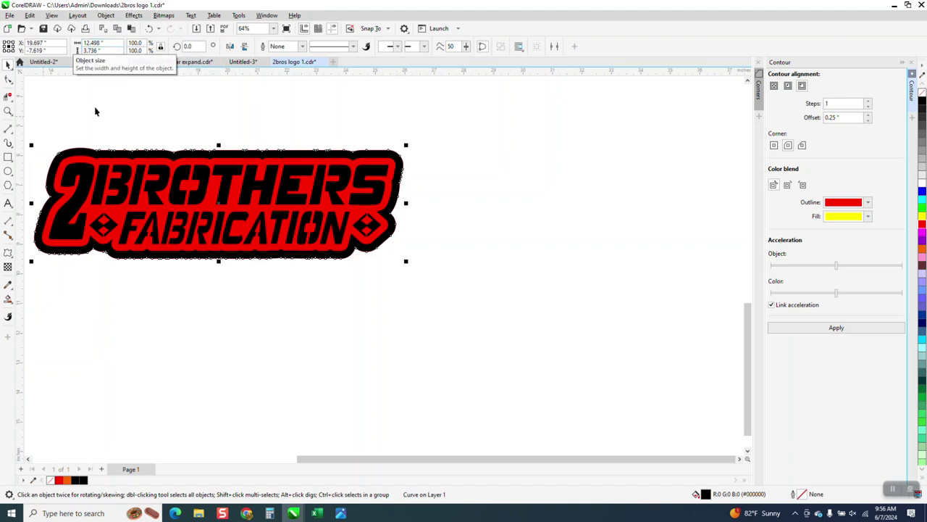
scroll(104, 115, "down", 2)
key("ctrl+z")
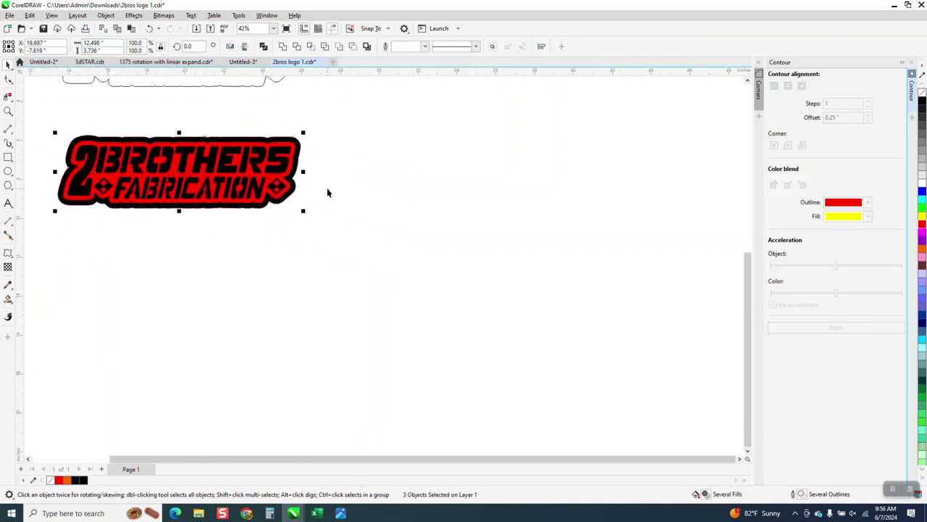
key("ctrl+z")
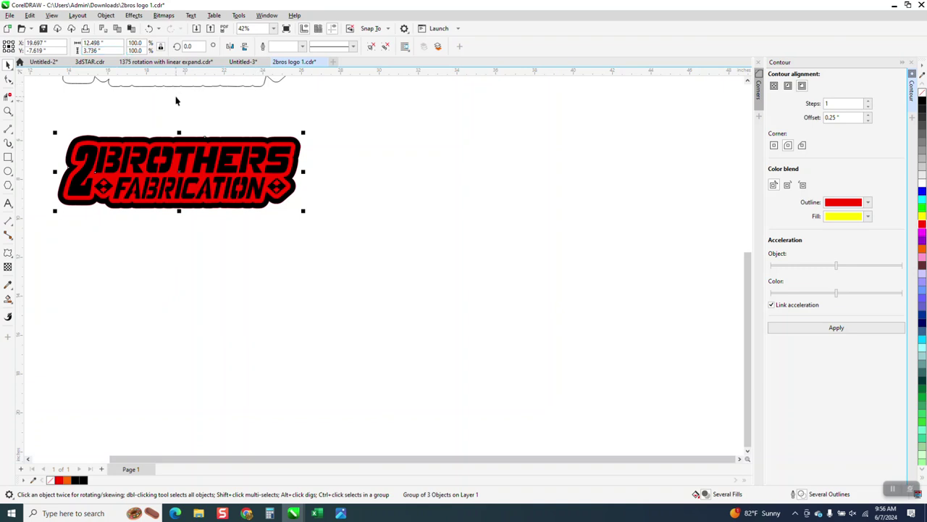
Resize the grouped logo to 11.5 inches wide by 3.0 inches high
left_click_drag(112, 43, 67, 47)
type("11.5")
key("Return")
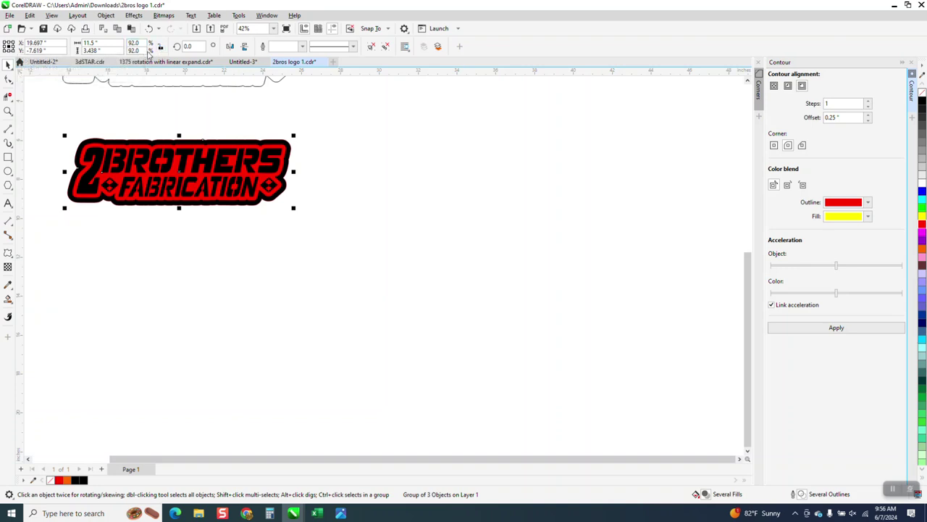
left_click(114, 51)
type("3")
key("Return")
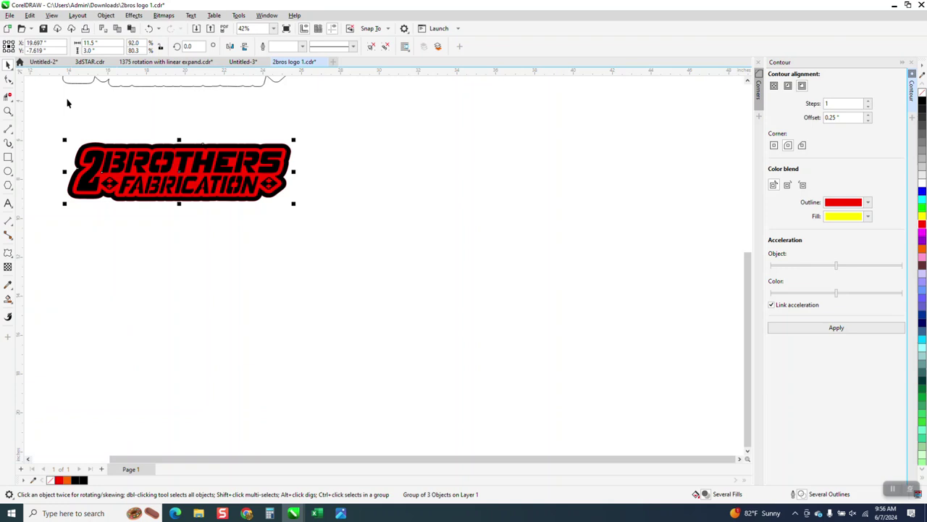
Zoom in on the resized logo and test-move the group, restoring its position
left_click(8, 111)
left_click_drag(73, 139, 333, 226)
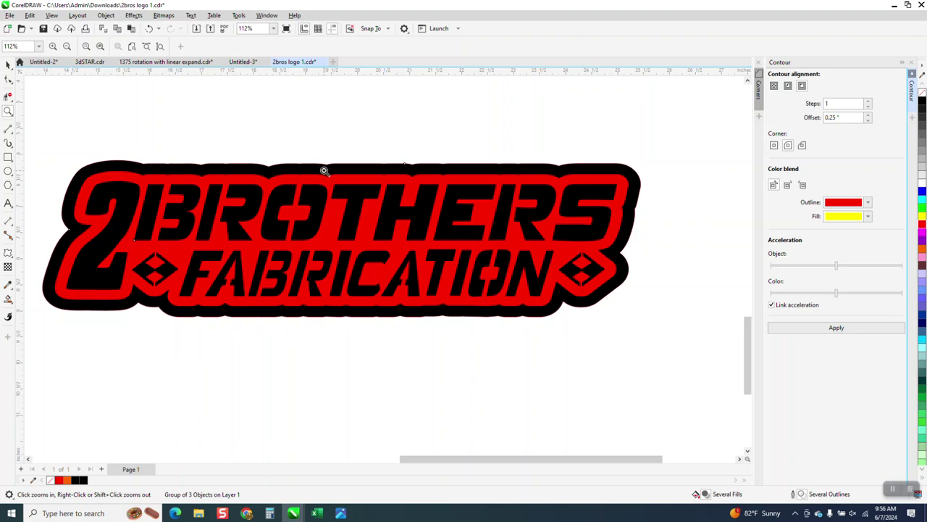
left_click(8, 65)
left_click(151, 109)
left_click(258, 187)
key("Down")
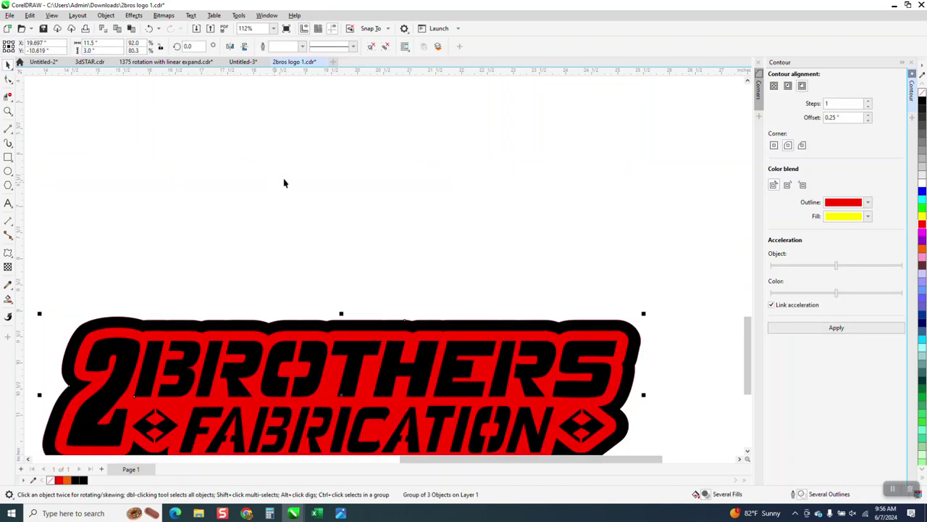
key("ctrl+z")
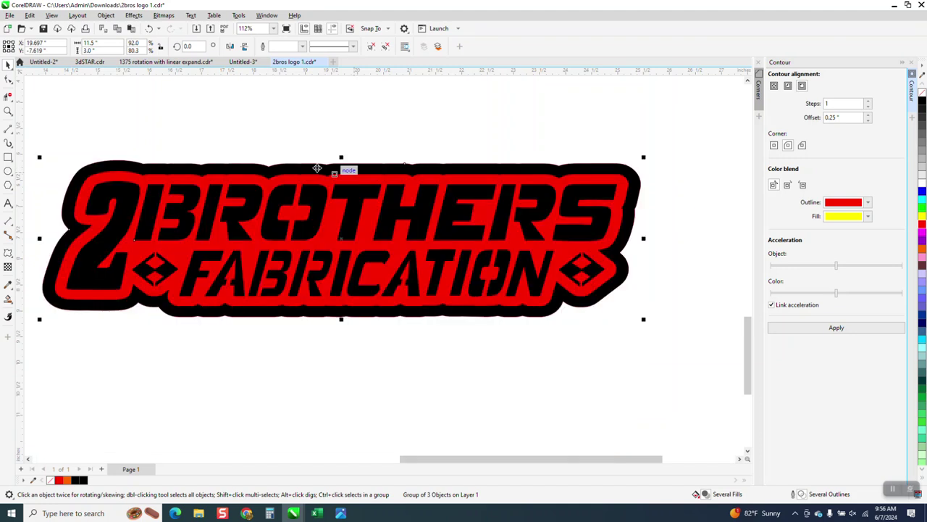
Ungroup the logo, then nudge the black backer down and undo to inspect it
left_click(106, 15)
mouse_move(164, 181)
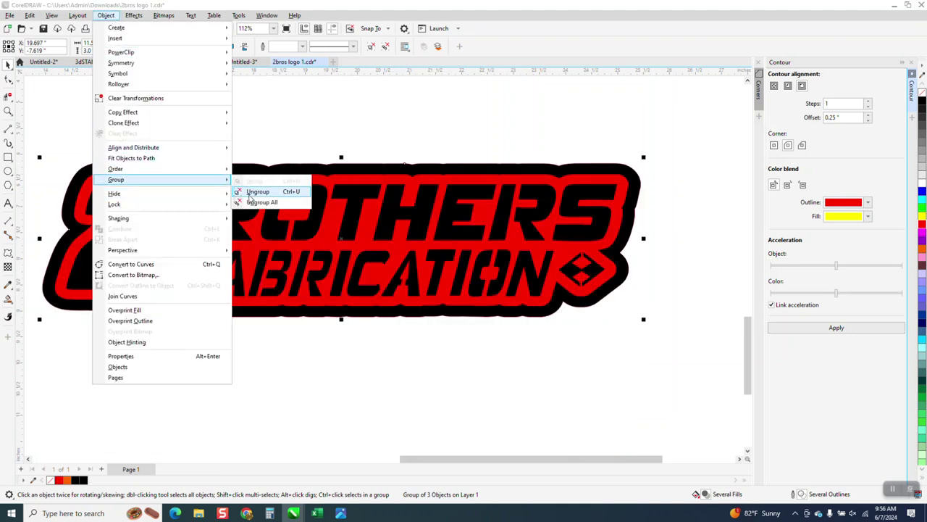
left_click(254, 190)
left_click(333, 310)
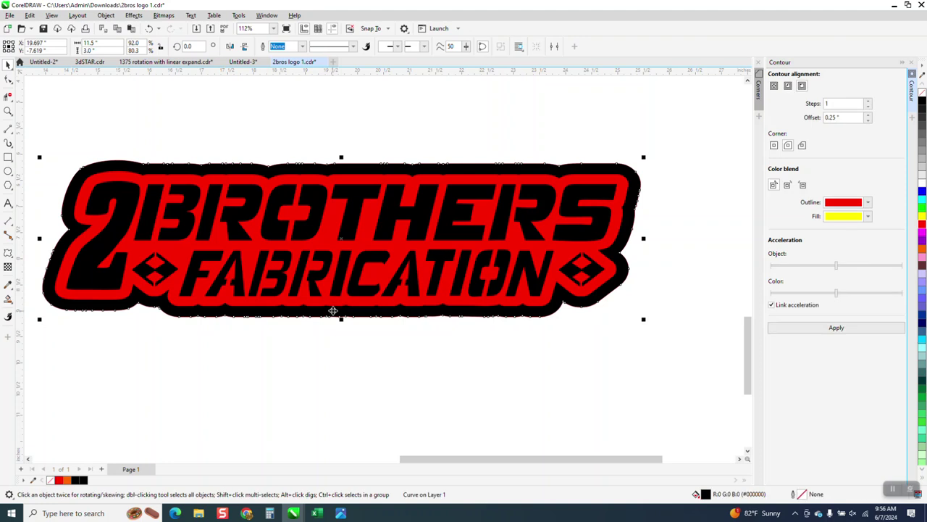
key("Down")
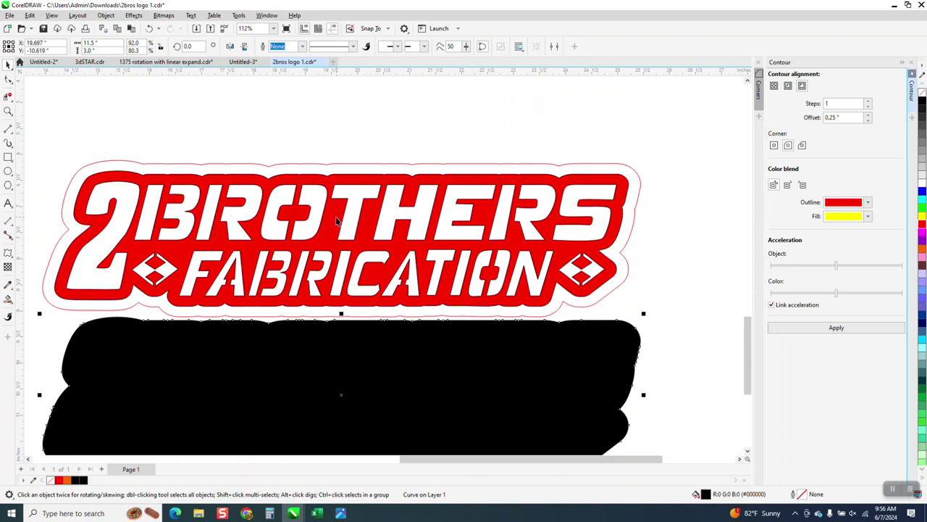
key("ctrl+z")
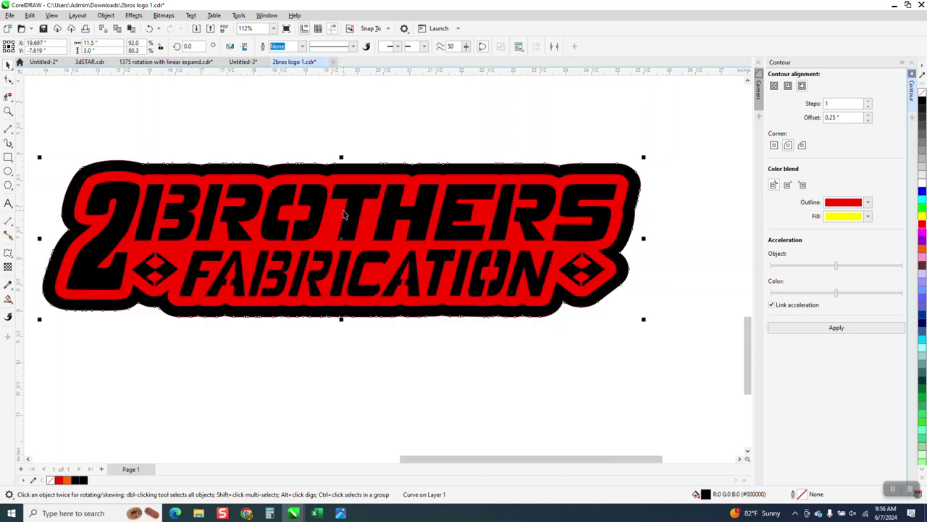
Zoom in on the finished red-on-black logo
scroll(344, 214, "down", 3)
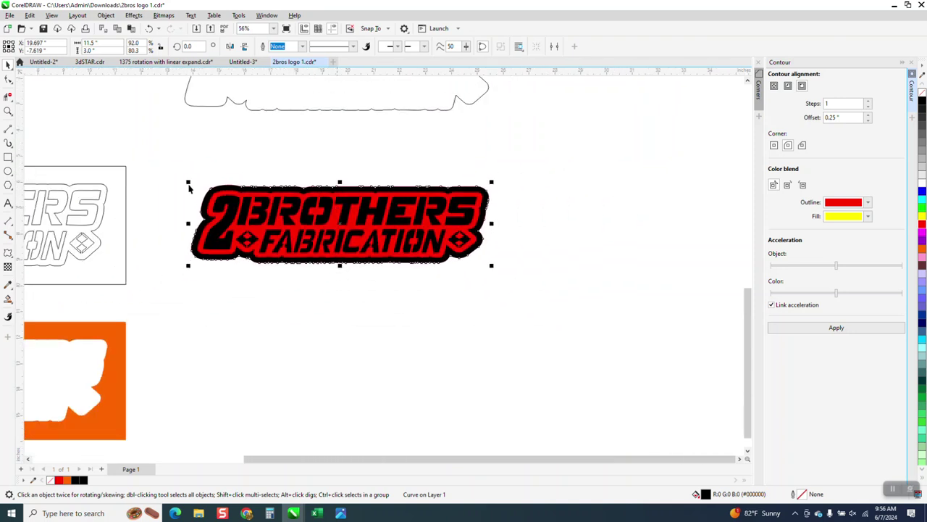
left_click(8, 111)
left_click_drag(171, 177, 569, 311)
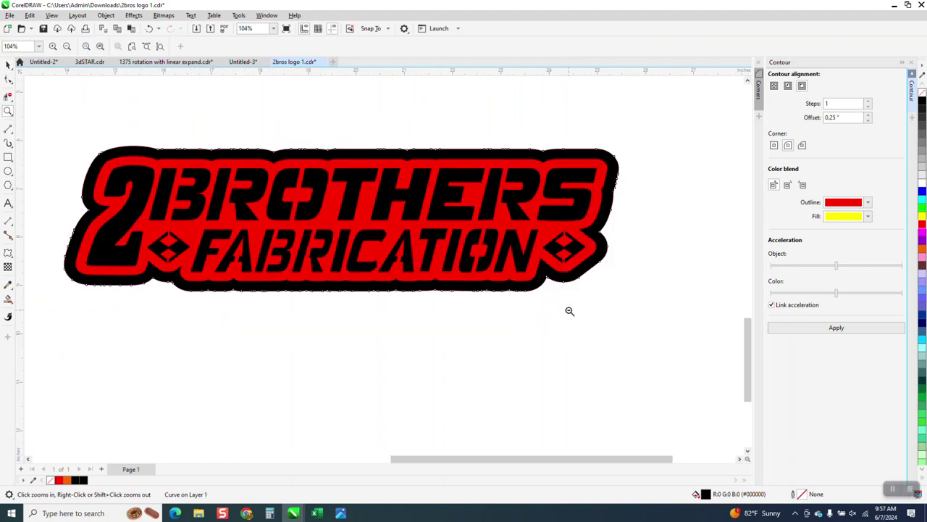